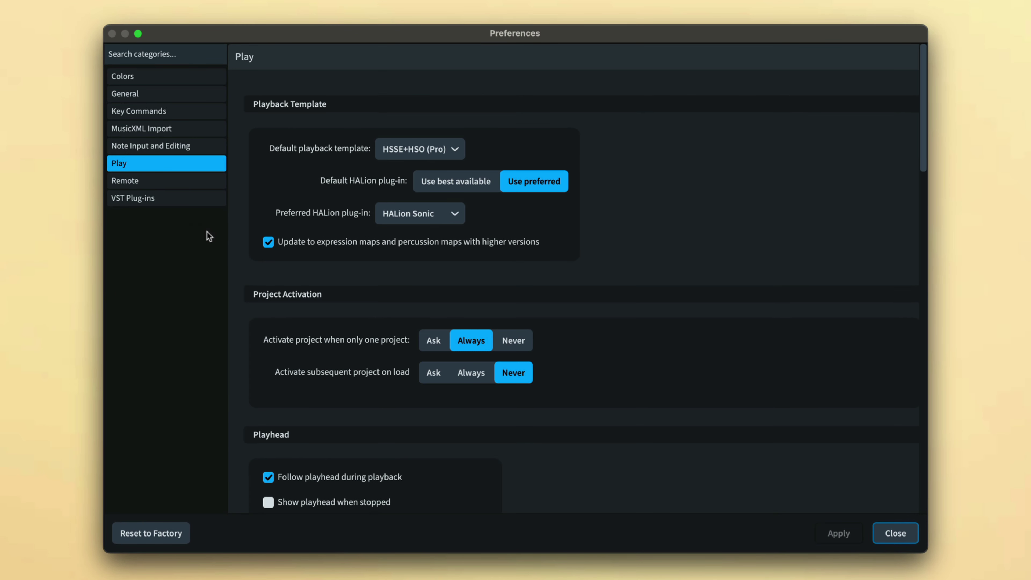
# Confirm Keystation Mini 32 is ticked under MIDI Input Devices, then close Preferences.
pyautogui.moveTo(925, 146); pyautogui.dragTo(922, 266)
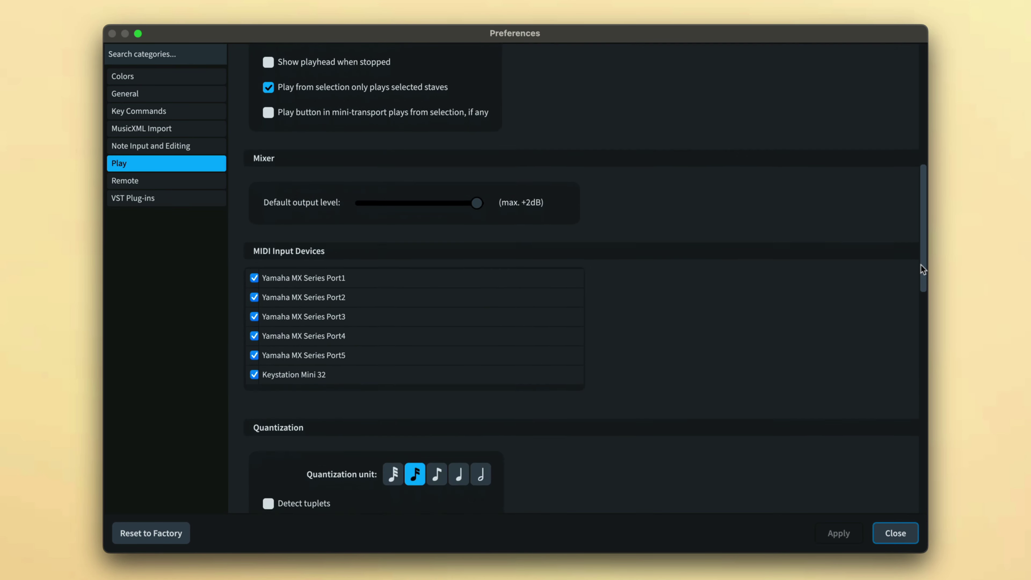
pyautogui.click(895, 533)
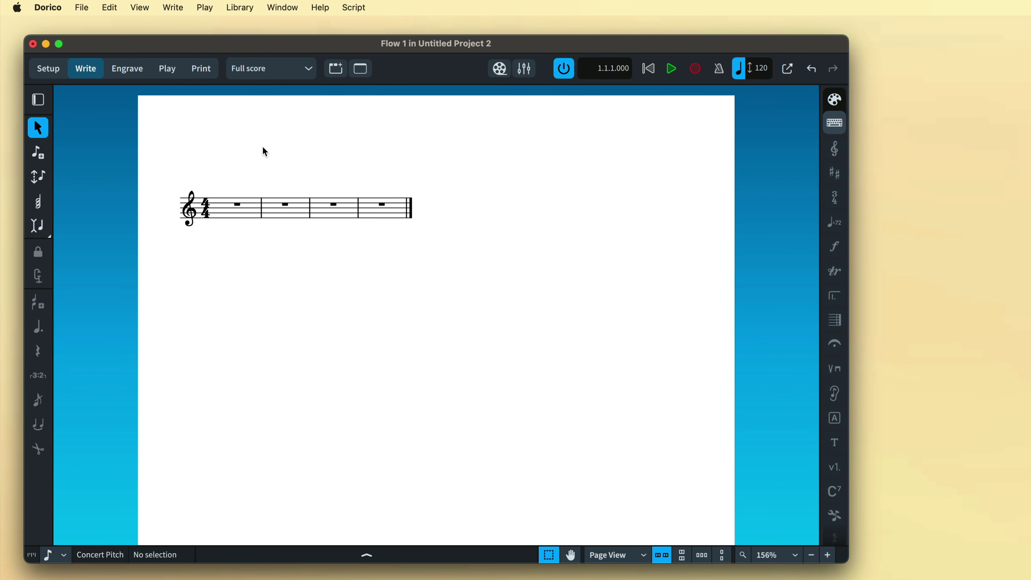
# Add four bars after bars 1–4 using the system track, then hide the track again.
pyautogui.click(142, 8)
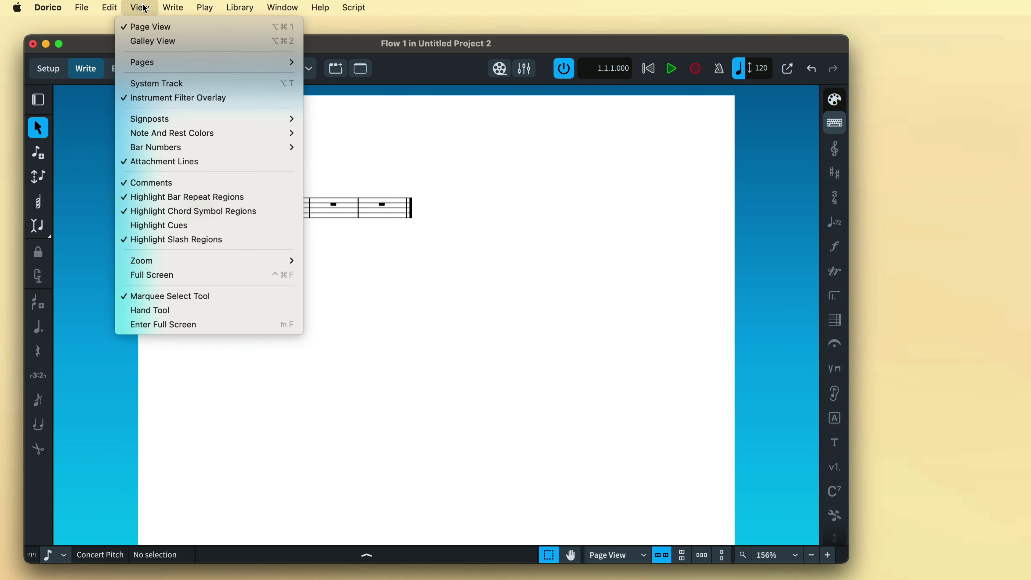
pyautogui.click(198, 84)
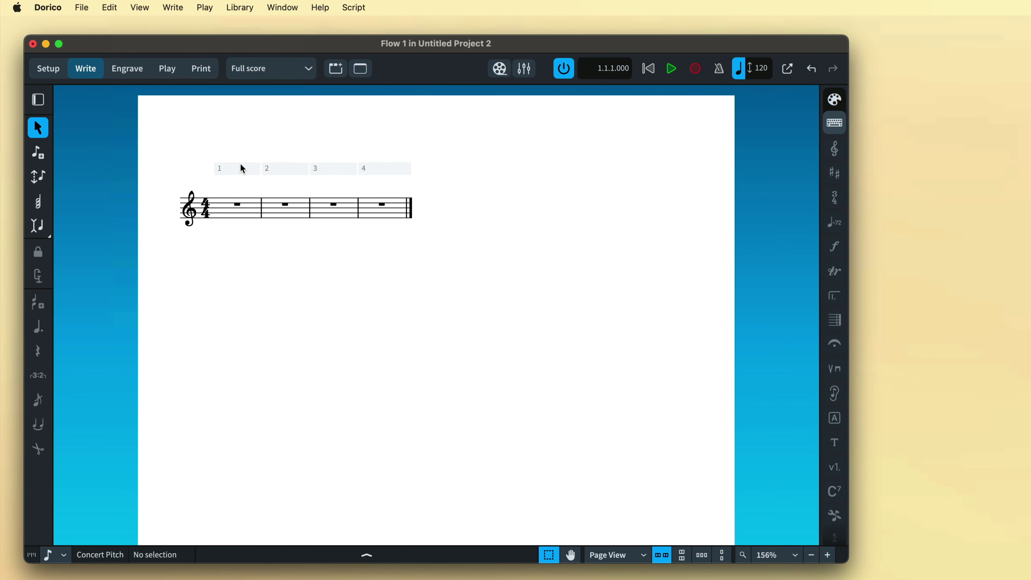
pyautogui.moveTo(243, 169); pyautogui.dragTo(380, 167)
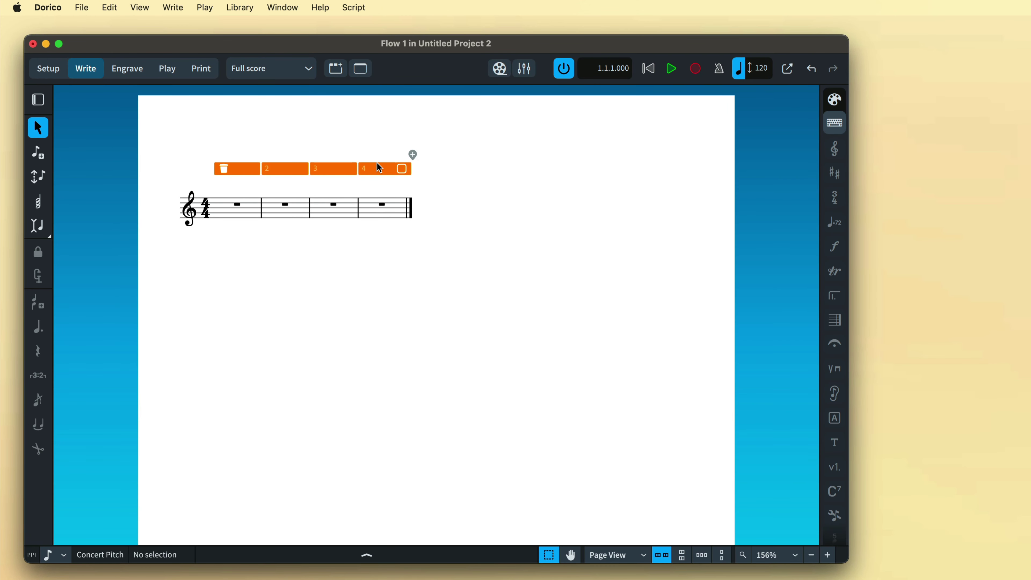
pyautogui.click(413, 156)
pyautogui.click(152, 10)
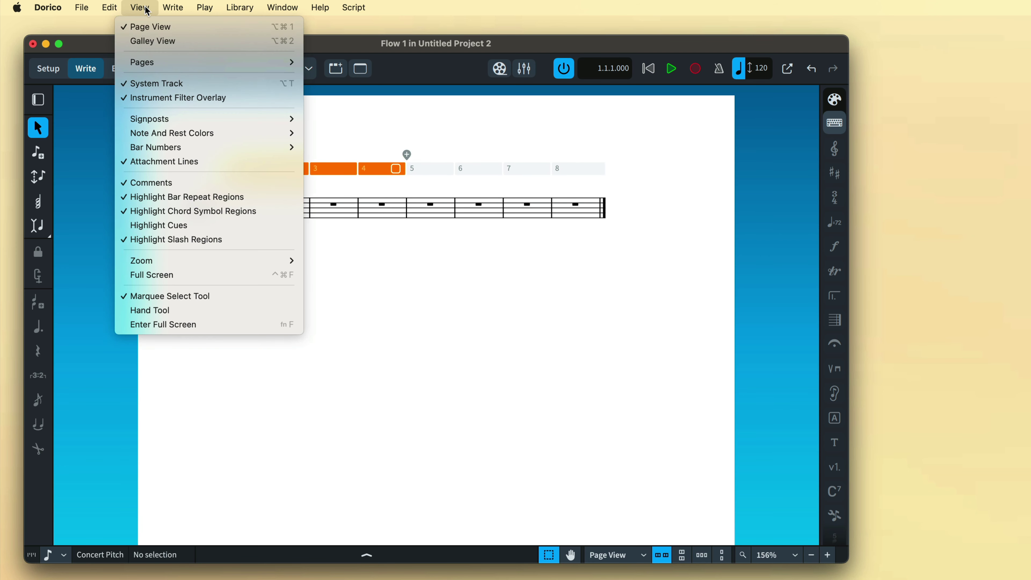
pyautogui.click(196, 86)
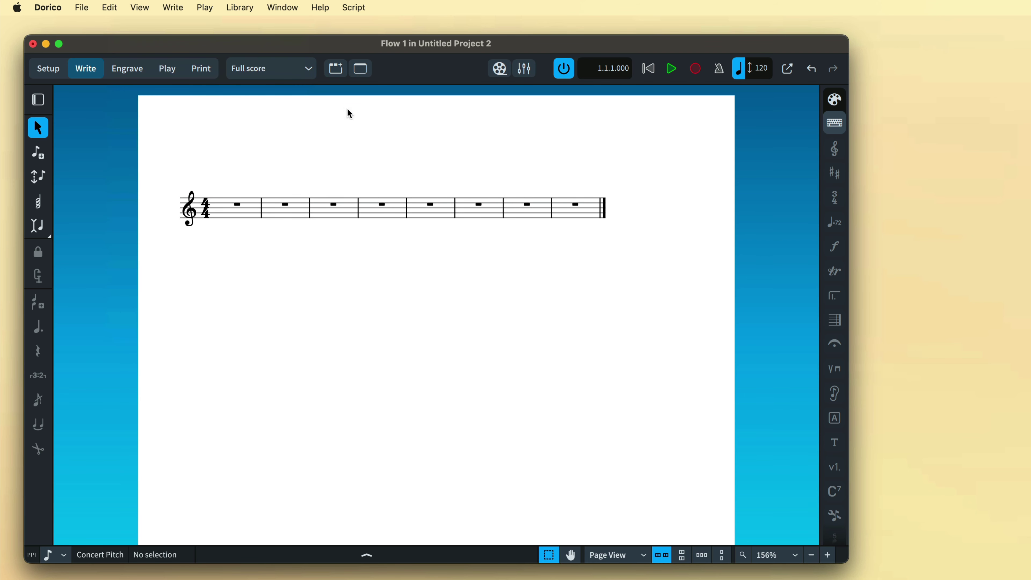
# Insert four bars at the end of the flow, then eight more from bar 9.
pyautogui.click(836, 321)
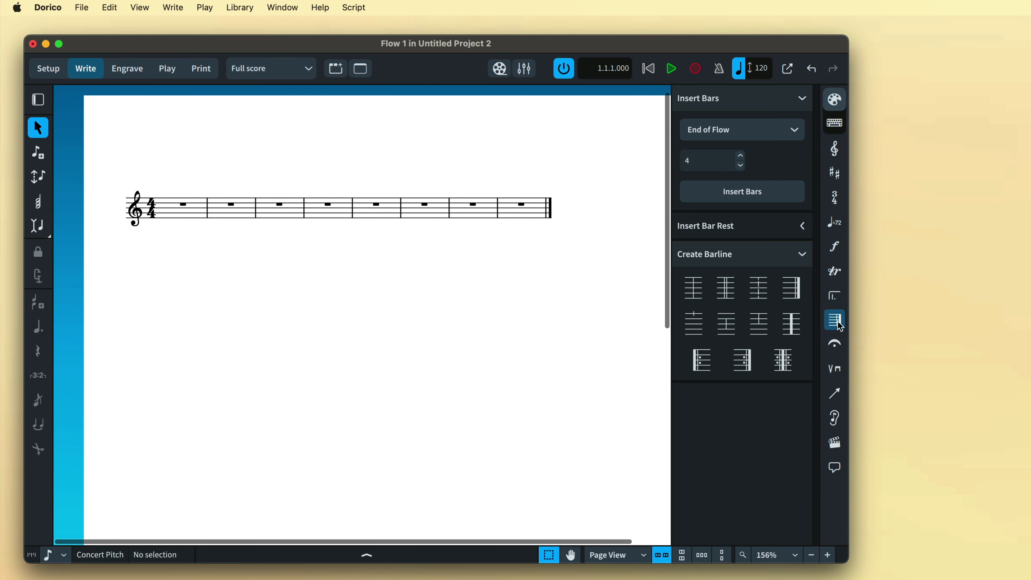
pyautogui.click(783, 201)
pyautogui.click(835, 126)
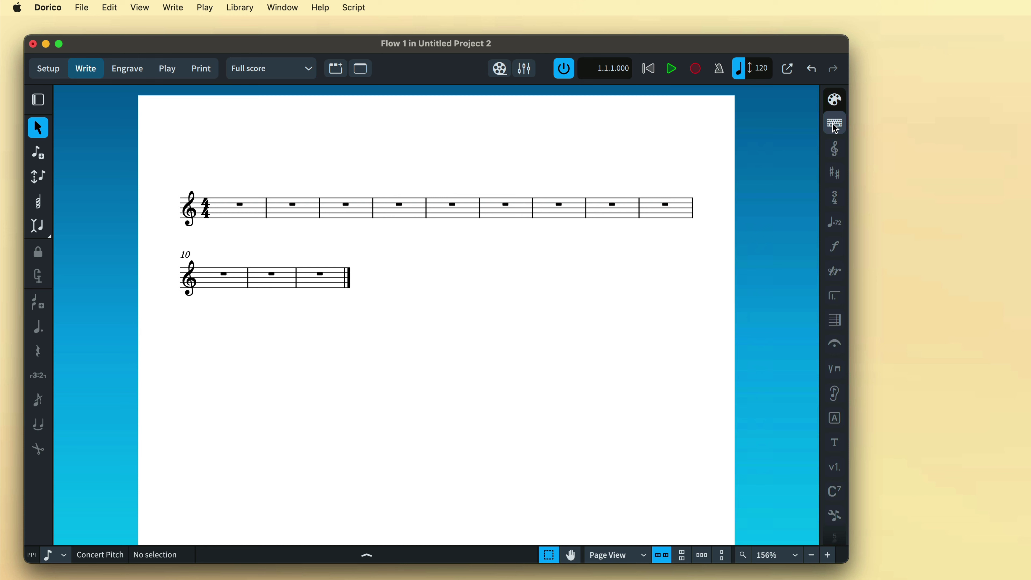
pyautogui.click(665, 205)
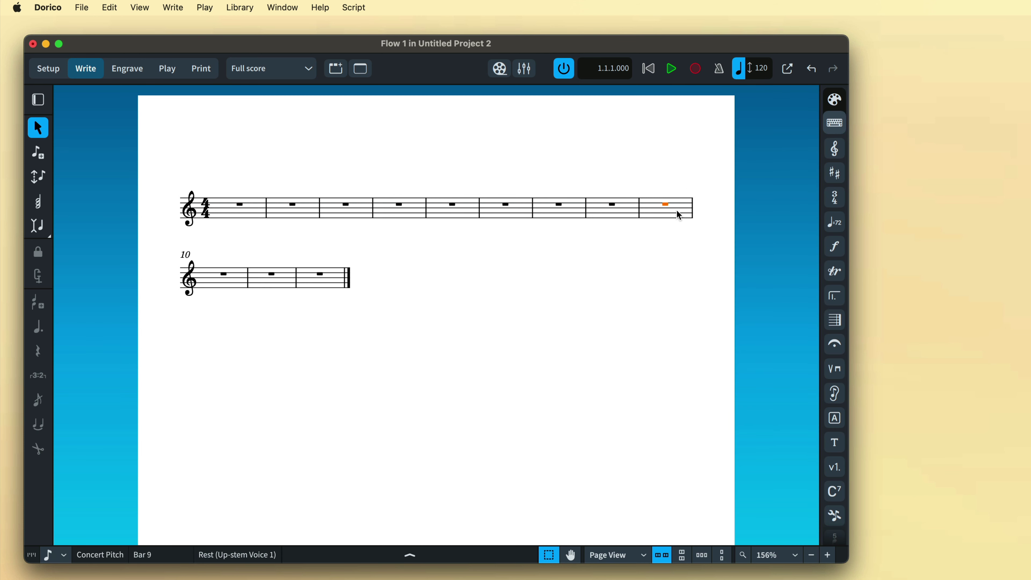
pyautogui.click(835, 320)
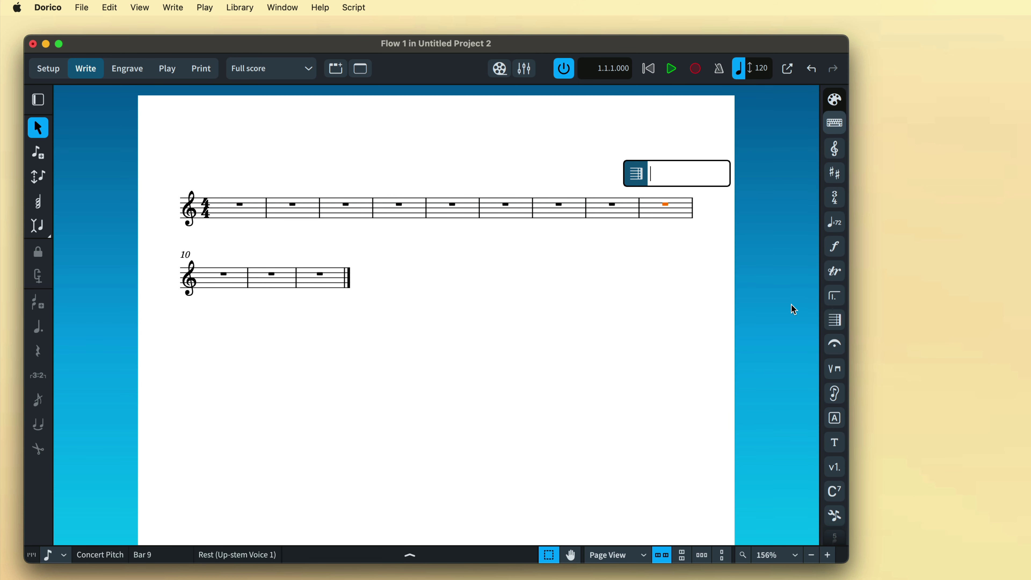
pyautogui.press('Return')
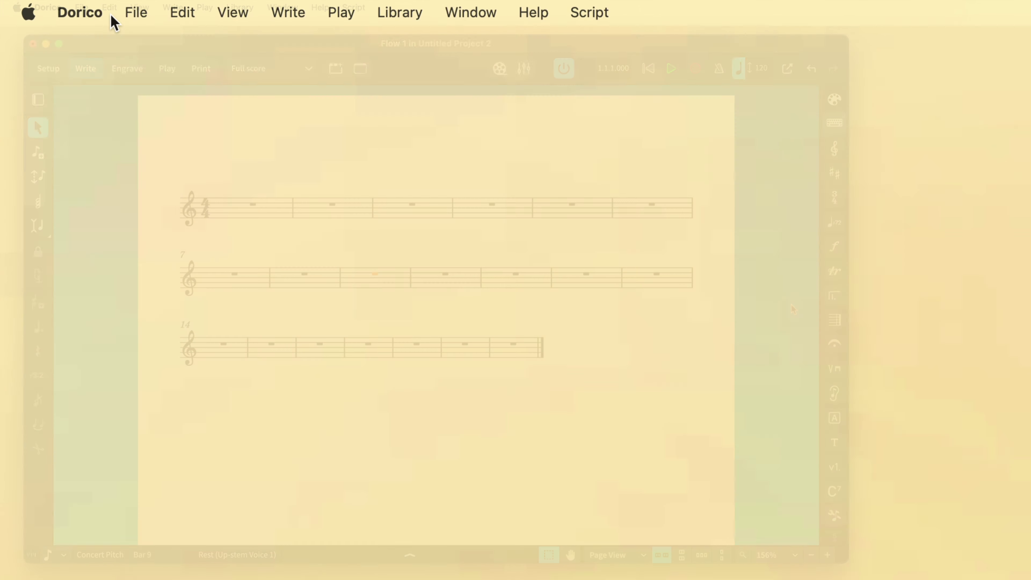
# In Play preferences, set the quantization unit to eighth notes with Detect tuplets left off.
pyautogui.click(47, 7)
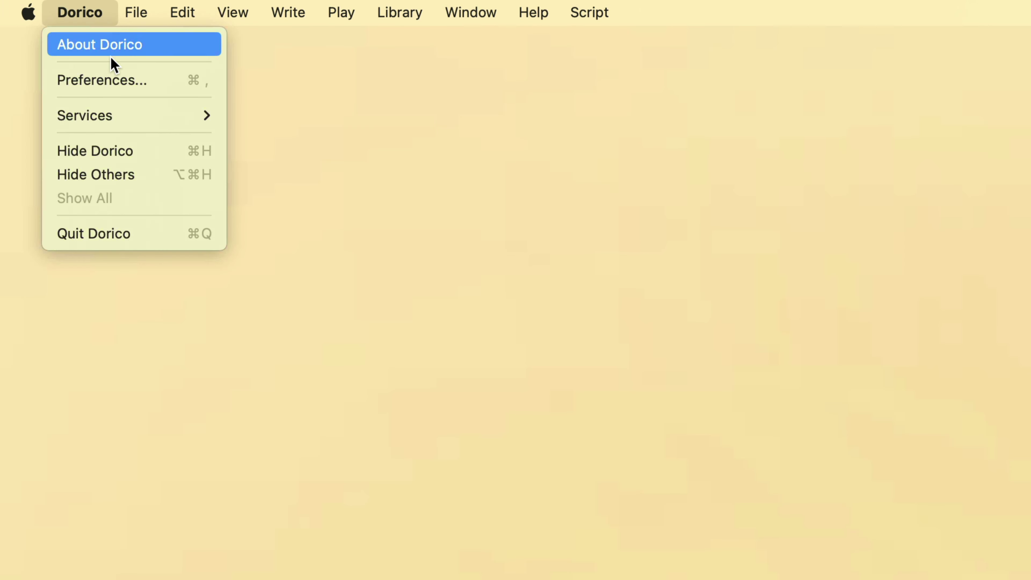
pyautogui.click(106, 81)
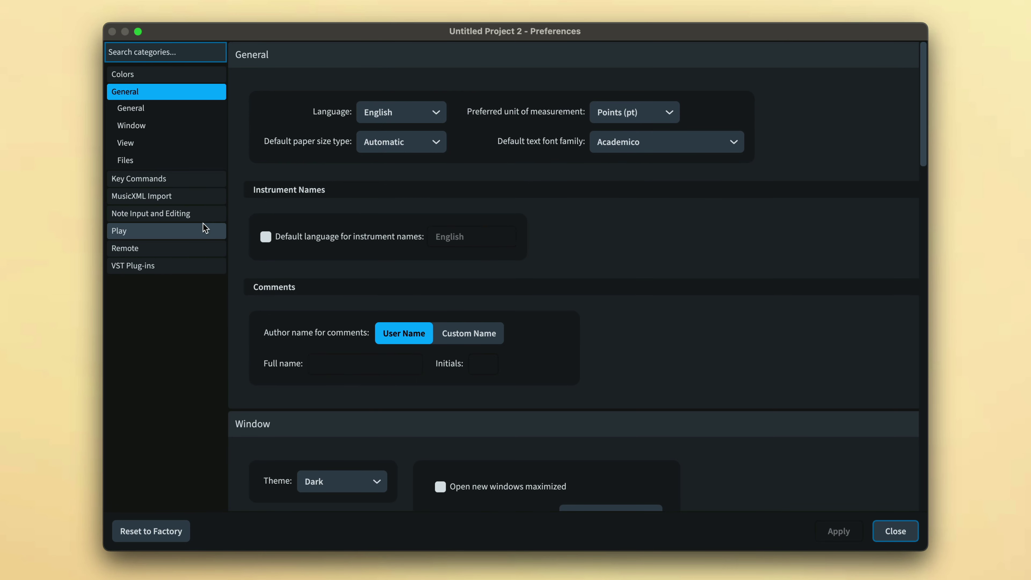
pyautogui.click(205, 230)
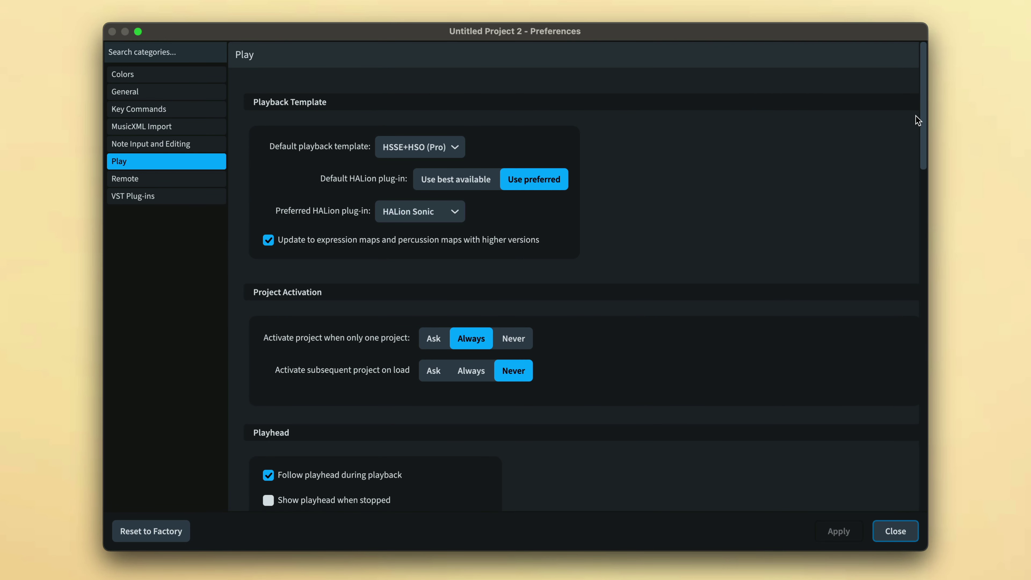
pyautogui.moveTo(923, 110); pyautogui.dragTo(936, 327)
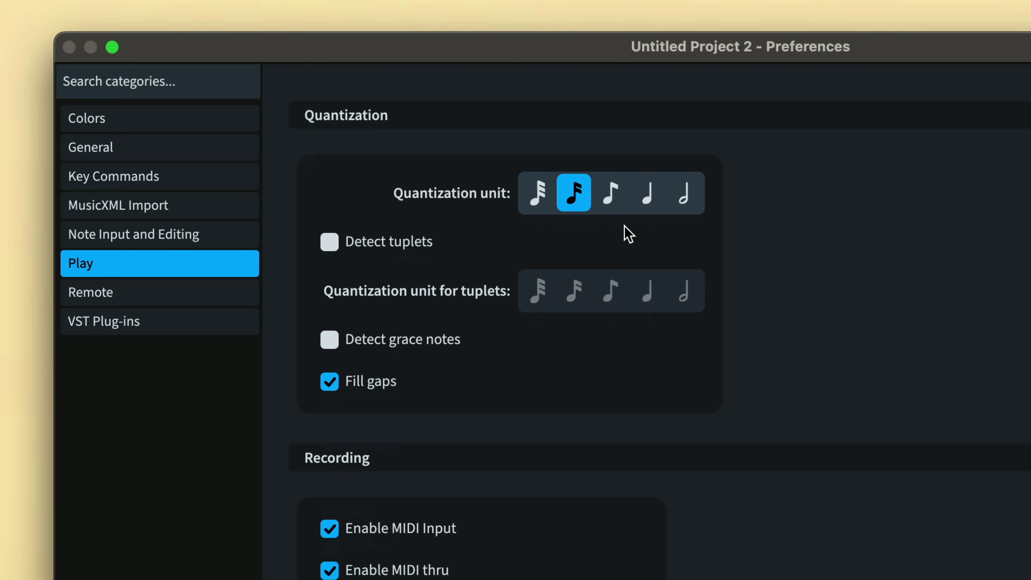
pyautogui.click(616, 209)
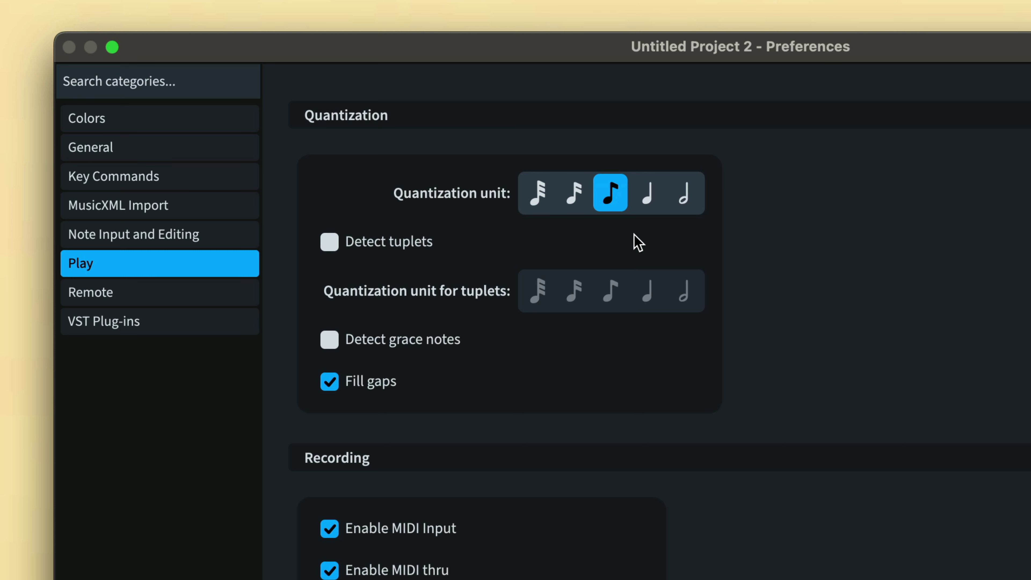
pyautogui.click(384, 243)
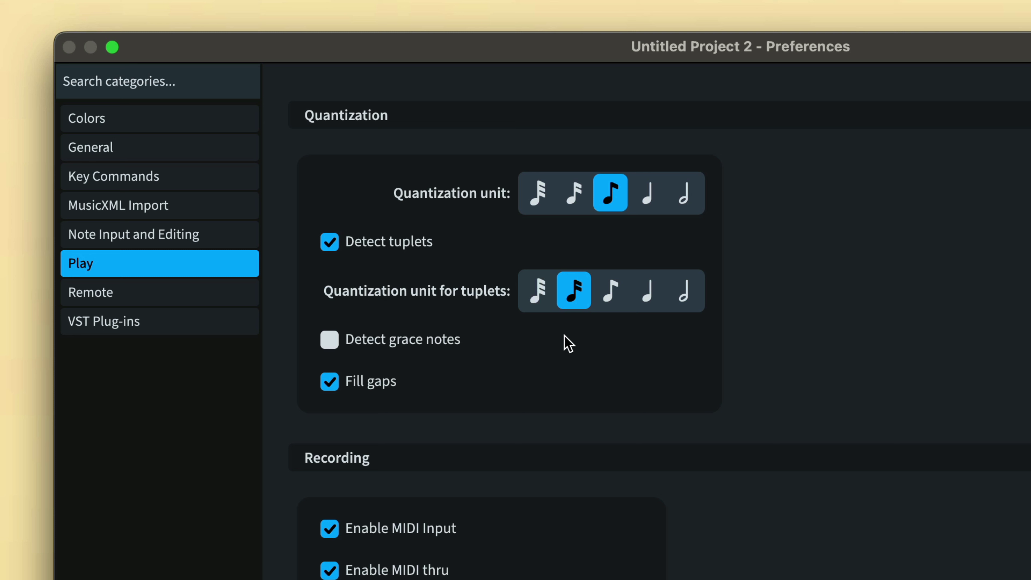
pyautogui.click(396, 245)
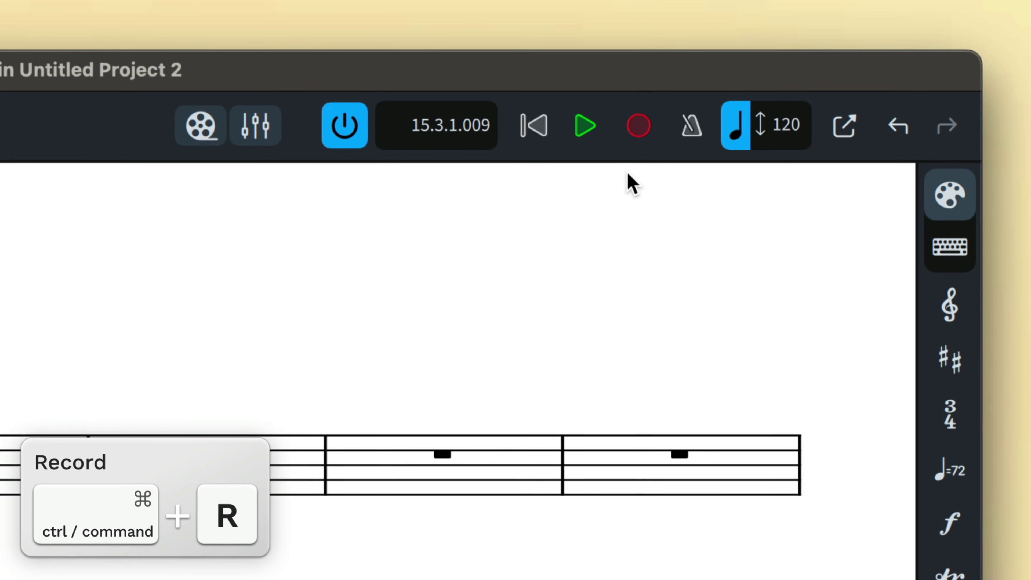
# Record the melody from the MIDI keyboard into bars 1–4, then stop recording.
pyautogui.click(643, 142)
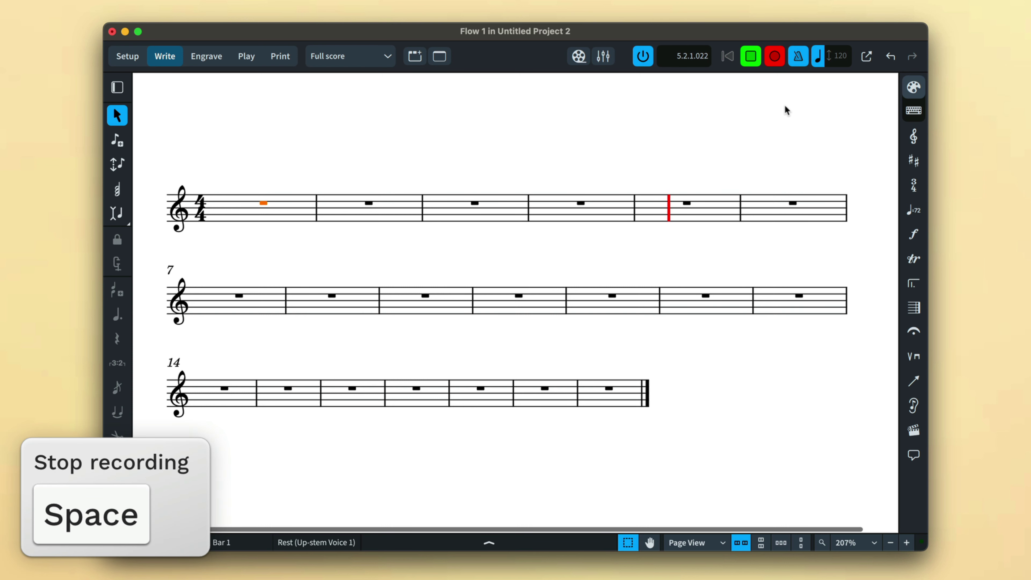
pyautogui.click(751, 57)
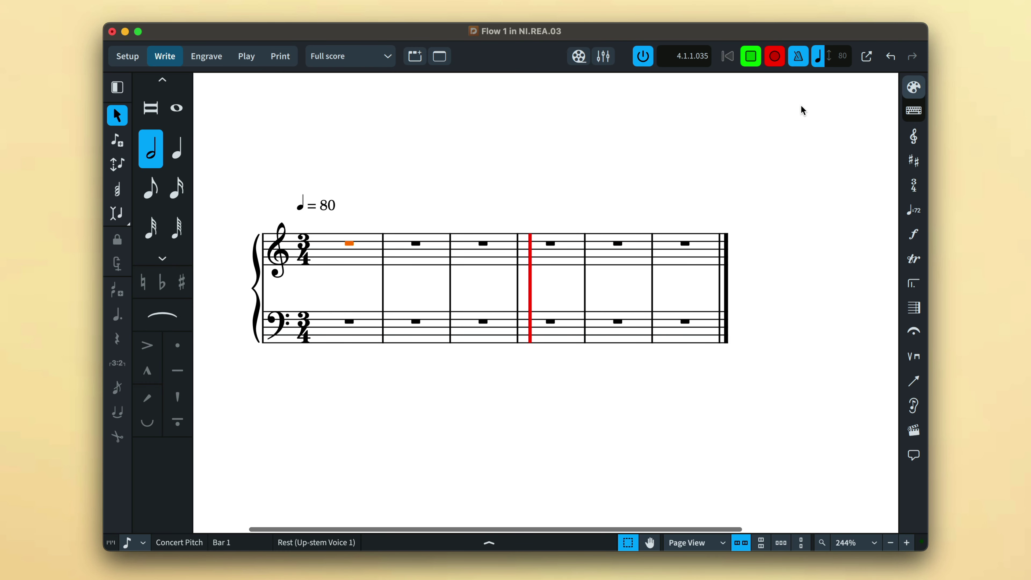
# Move the bar 1–2 bass dotted half notes up to the treble staff and untie them.
pyautogui.click(750, 58)
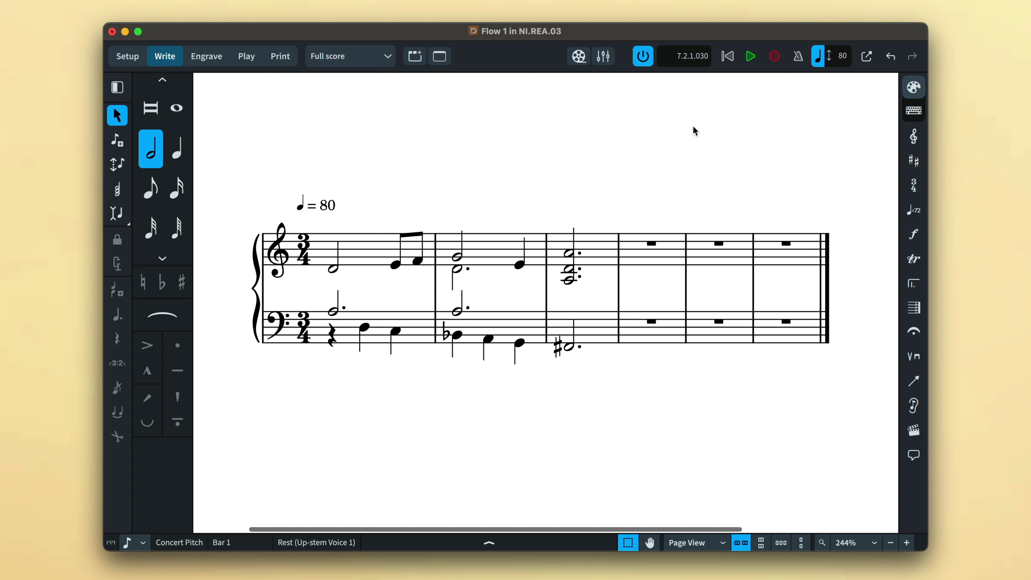
pyautogui.click(334, 311)
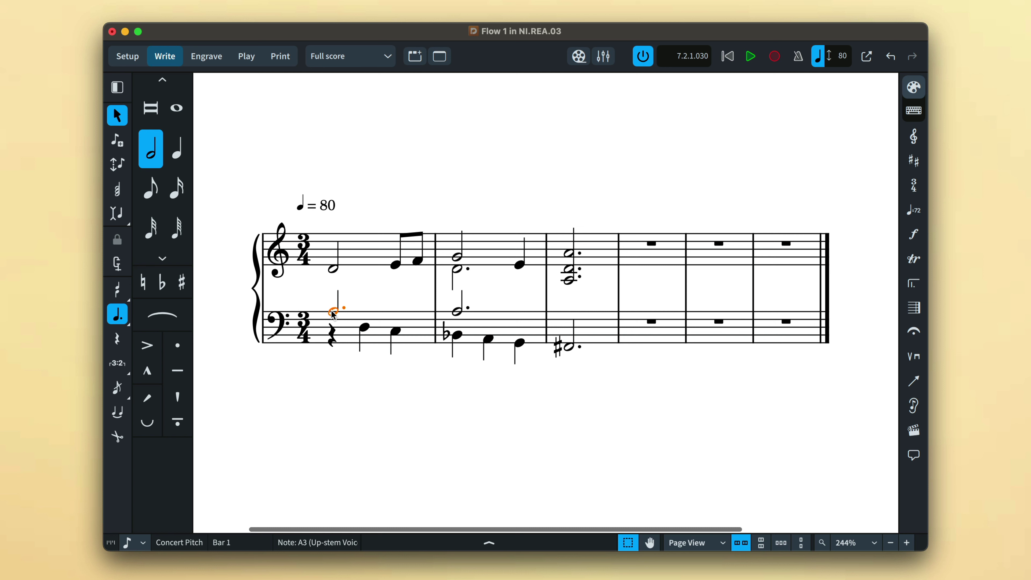
pyautogui.keyDown('super'); pyautogui.click(457, 313); pyautogui.keyUp('super')
pyautogui.hotkey('alt', 'n')
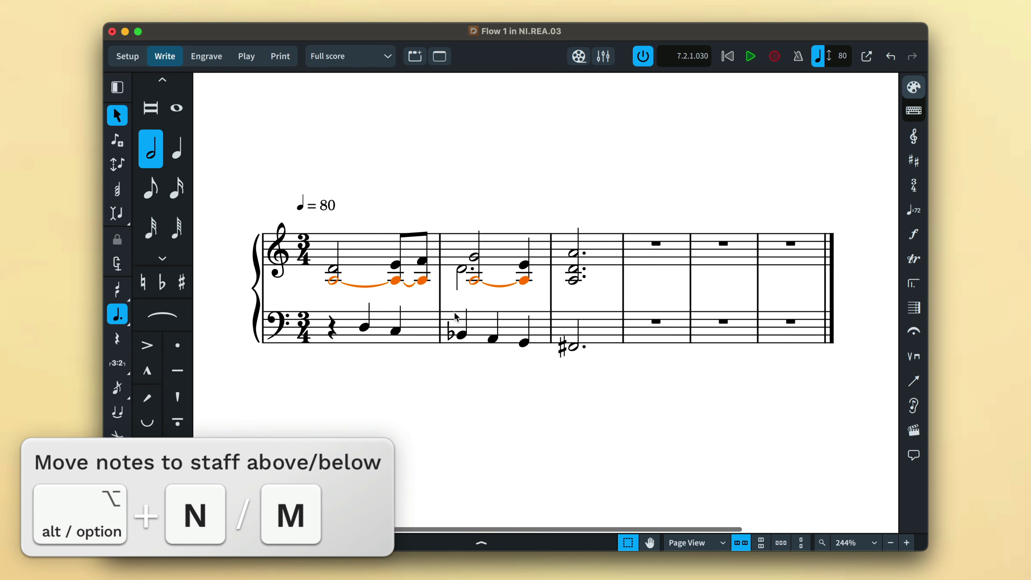
pyautogui.click(123, 294)
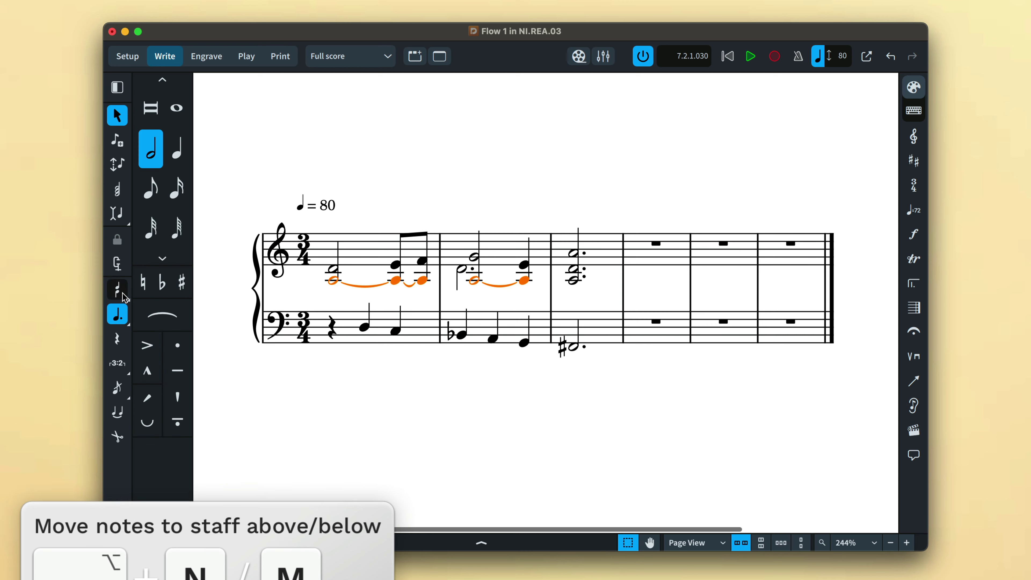
pyautogui.click(269, 410)
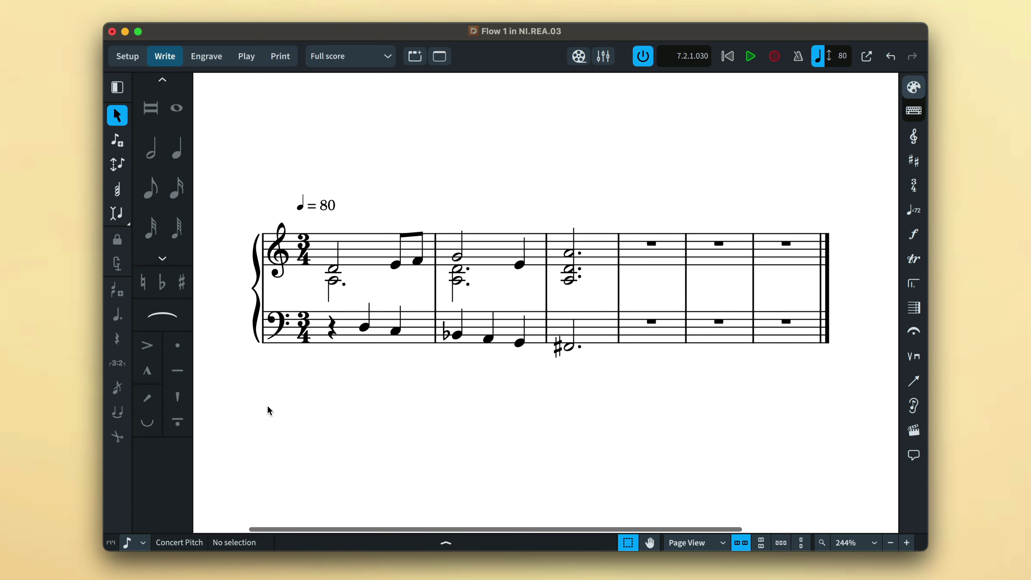
pyautogui.click(775, 56)
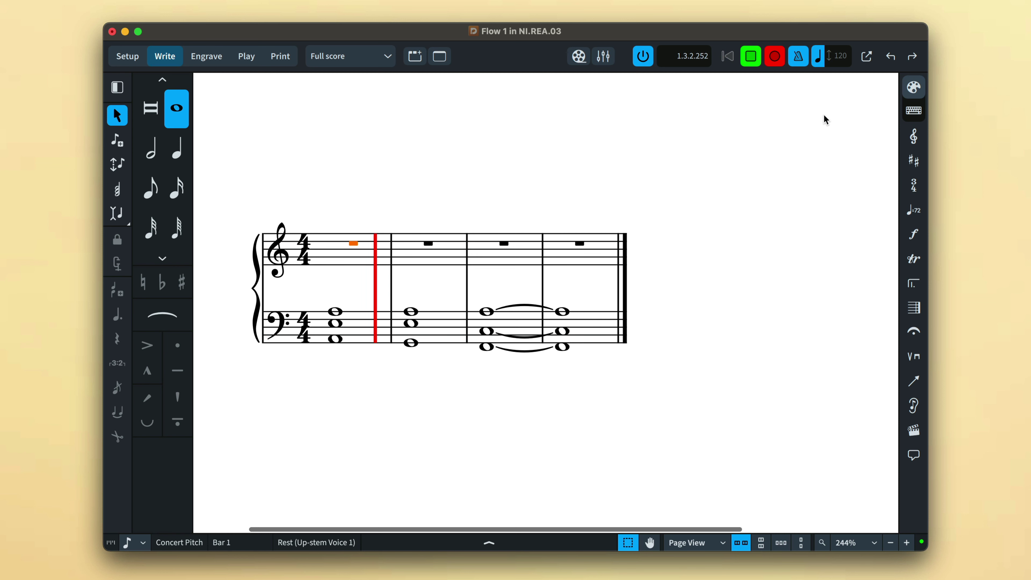
# Discard the first bar 1 take, re-record the treble melody, then record the 3/4 piano piece with Shift+R.
pyautogui.press('space')
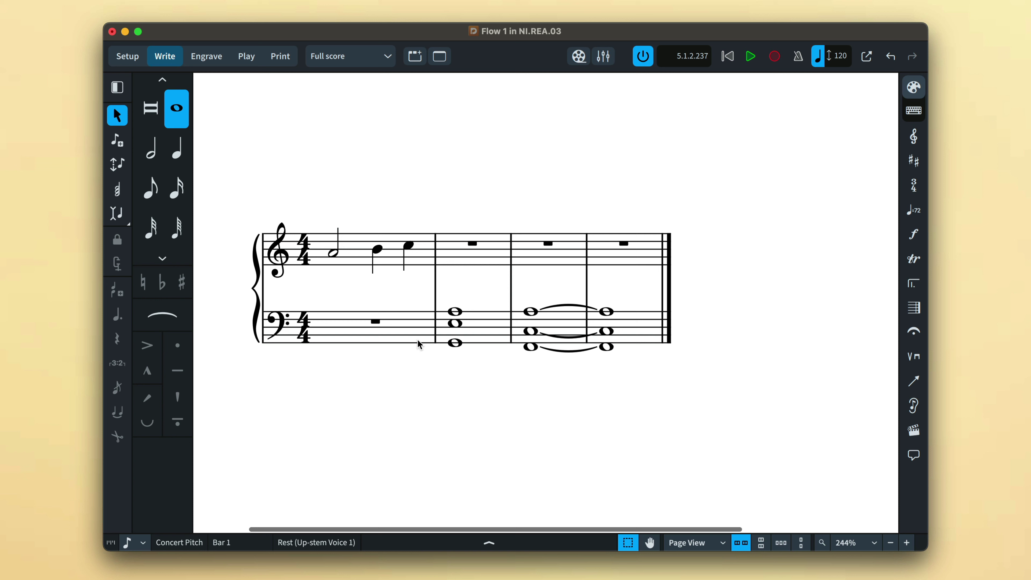
pyautogui.click(891, 56)
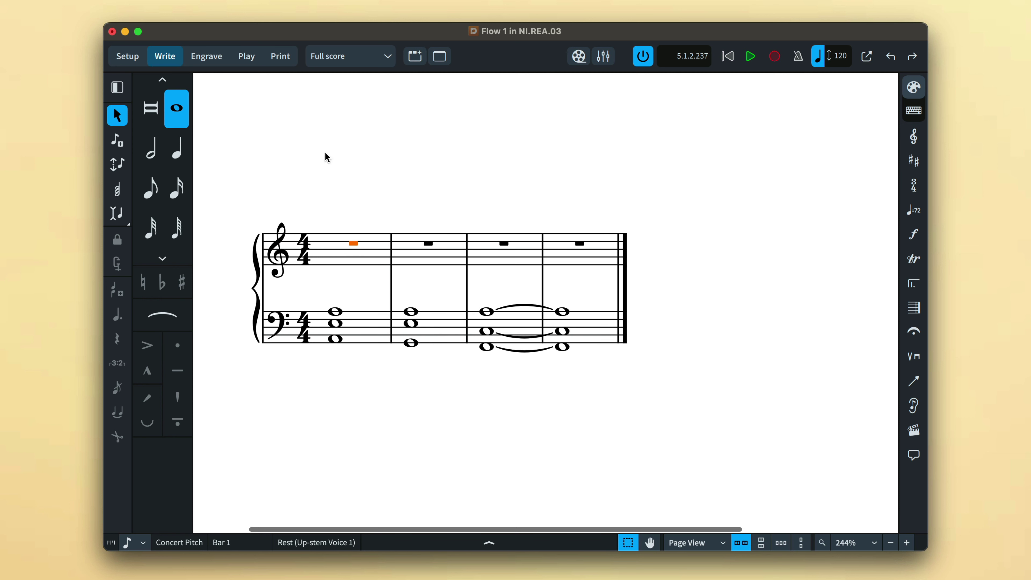
pyautogui.click(124, 197)
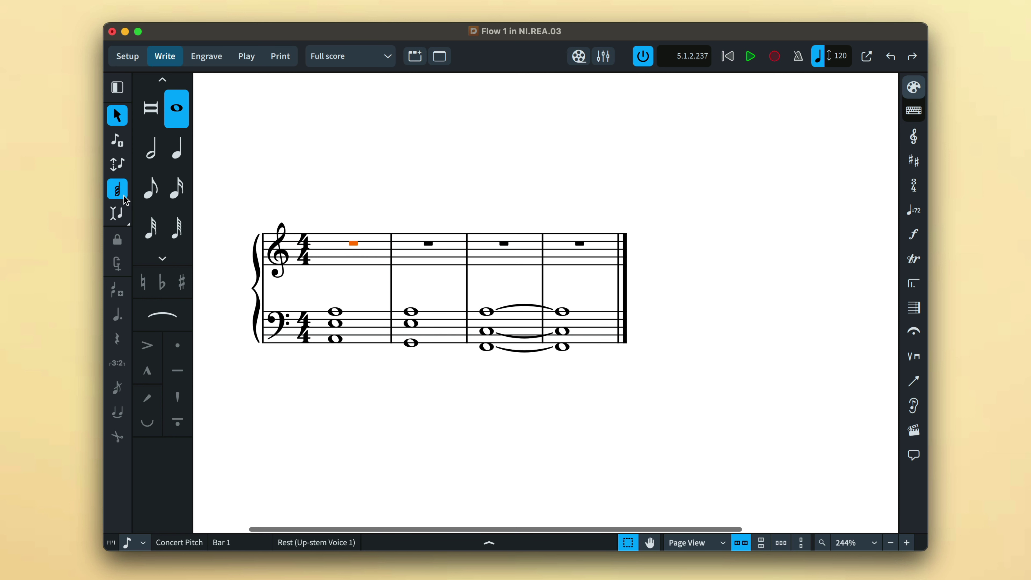
pyautogui.click(774, 56)
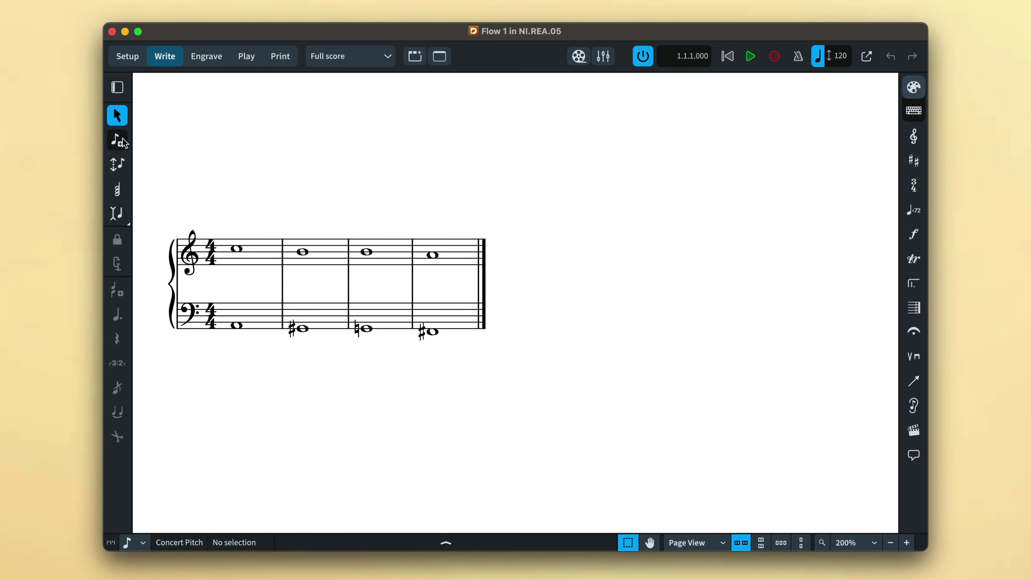
pyautogui.click(117, 140)
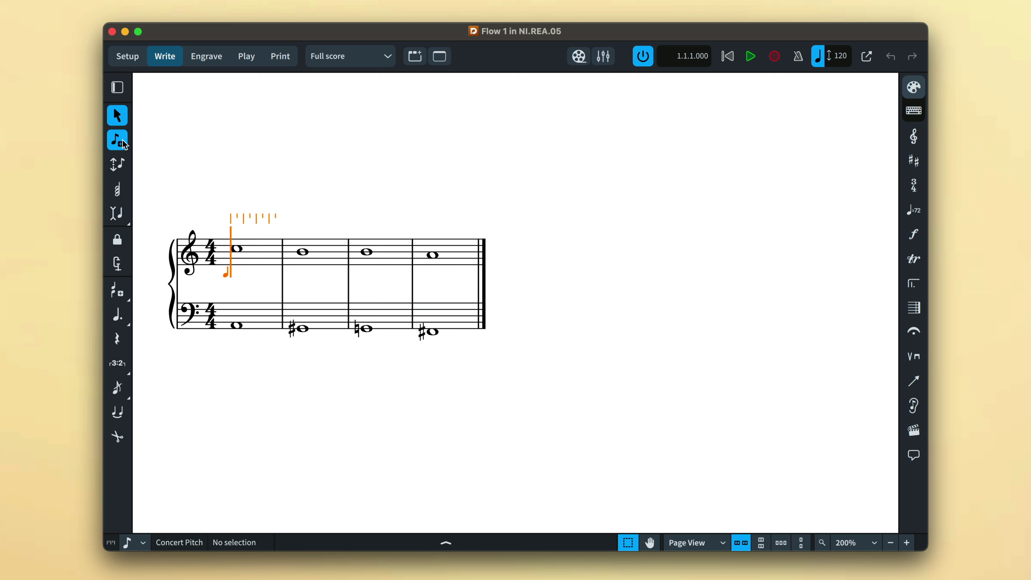
pyautogui.hotkey('shift', 'r')
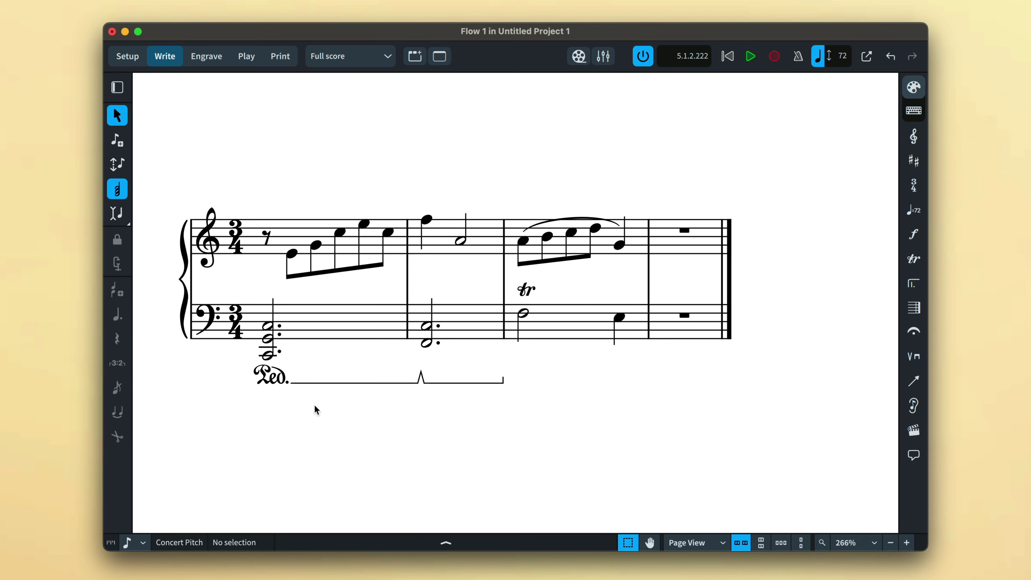
# Inspect the recorded pedal line, bar 3 slur and trill, then open Play preferences with Cmd+comma.
pyautogui.click(273, 380)
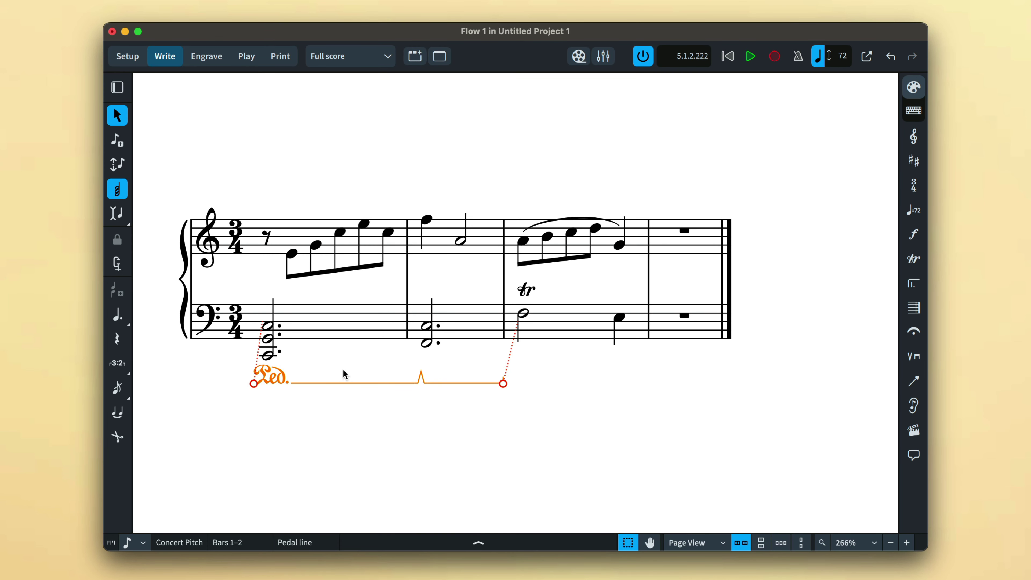
pyautogui.click(570, 220)
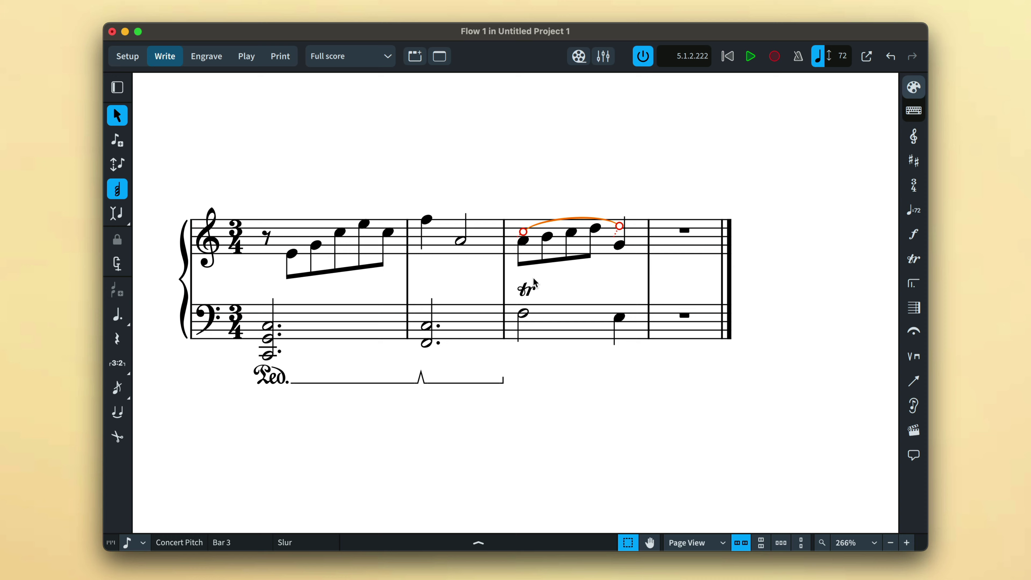
pyautogui.click(528, 294)
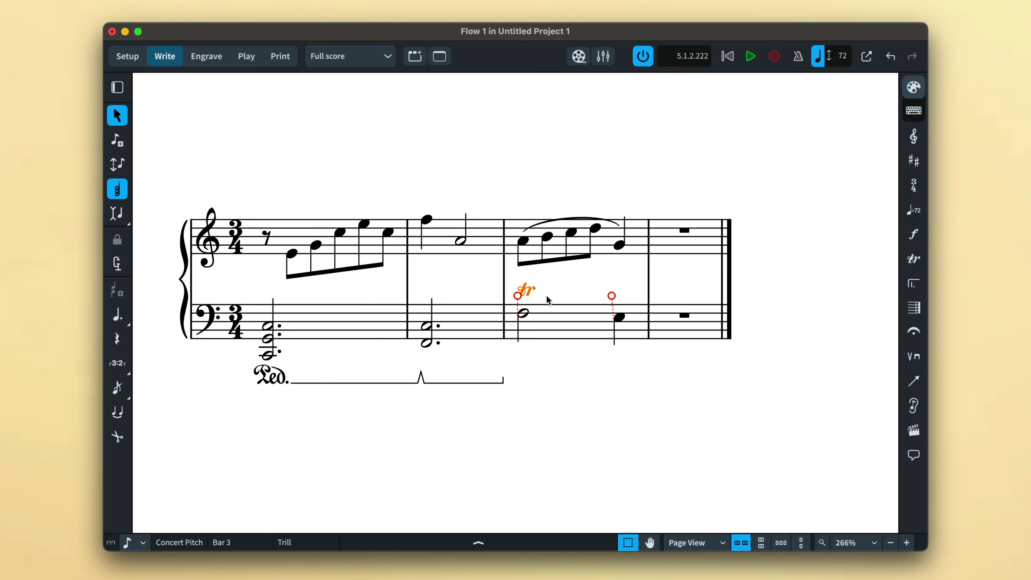
pyautogui.press('super+comma')
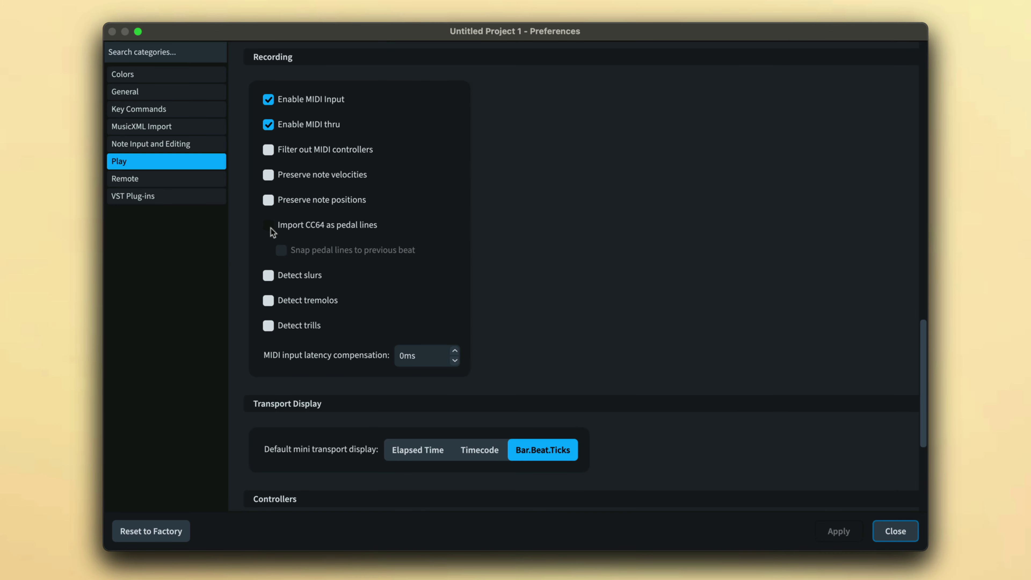
# Turn on Import CC64 as pedal lines in the Play preferences.
pyautogui.click(269, 225)
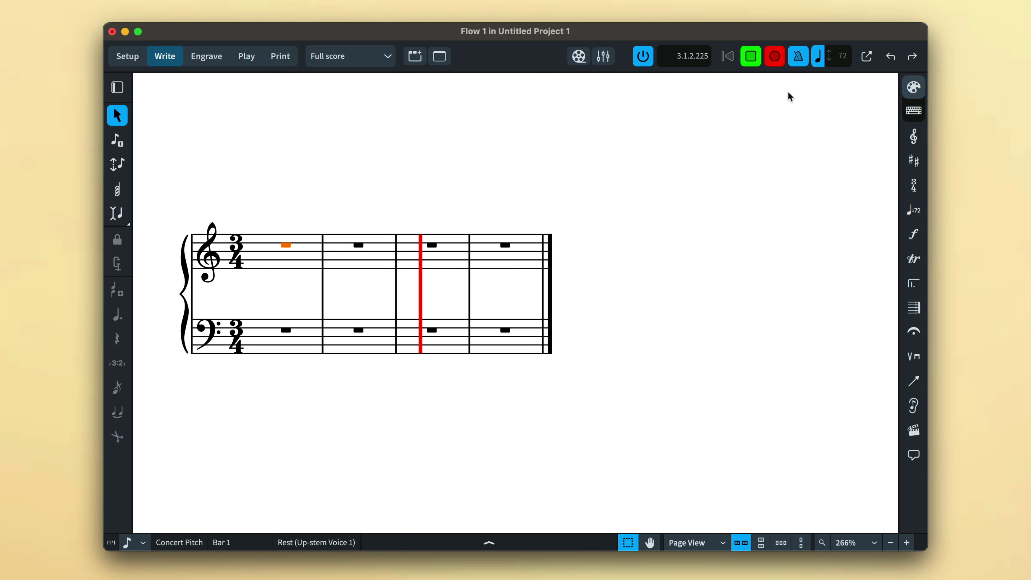
# Stop the recording, record the opening bars with the pedal again, and stop.
pyautogui.click(750, 56)
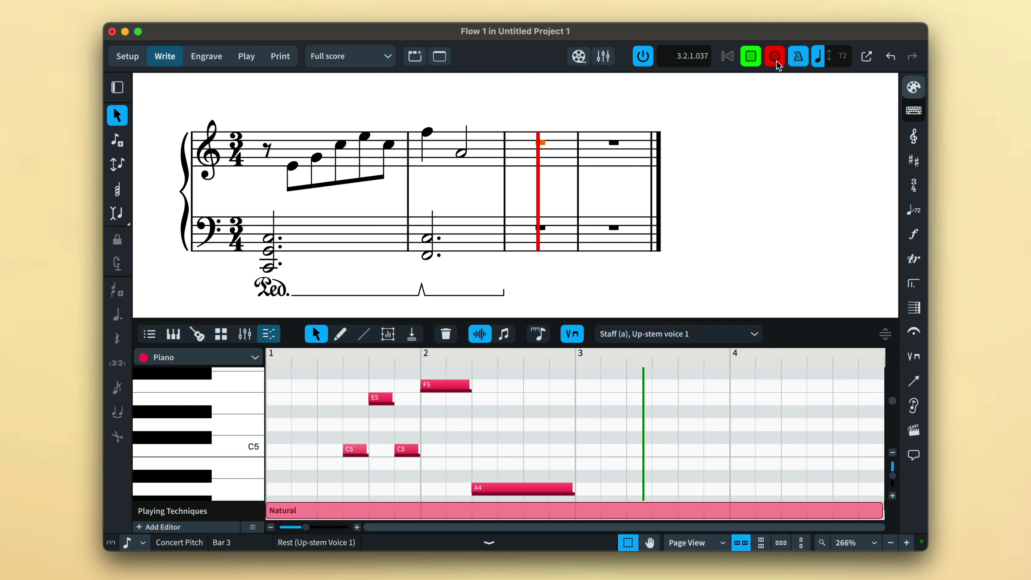
pyautogui.click(751, 57)
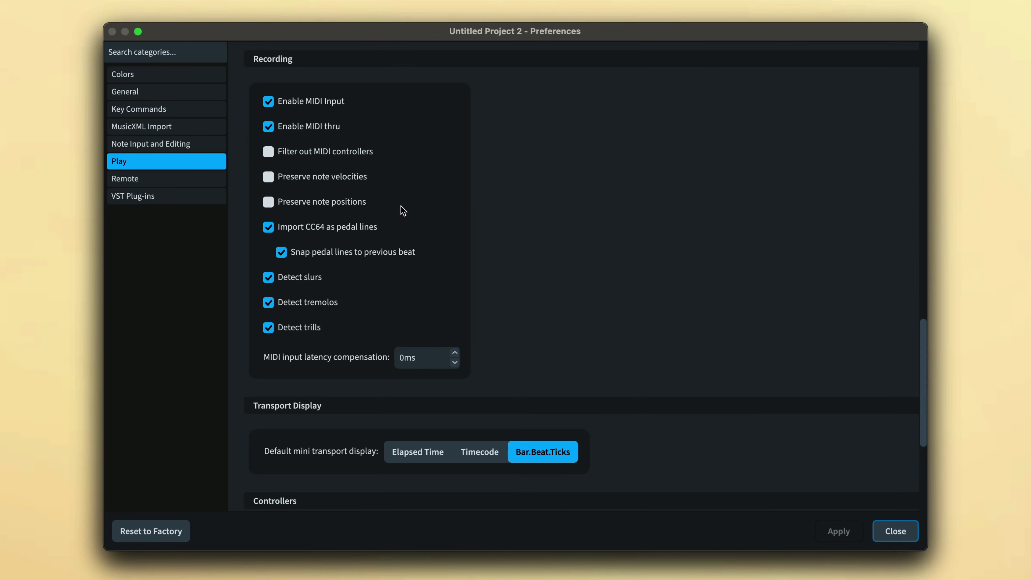
# Check Preserve note velocities and Preserve note positions in the Play preferences.
pyautogui.click(316, 184)
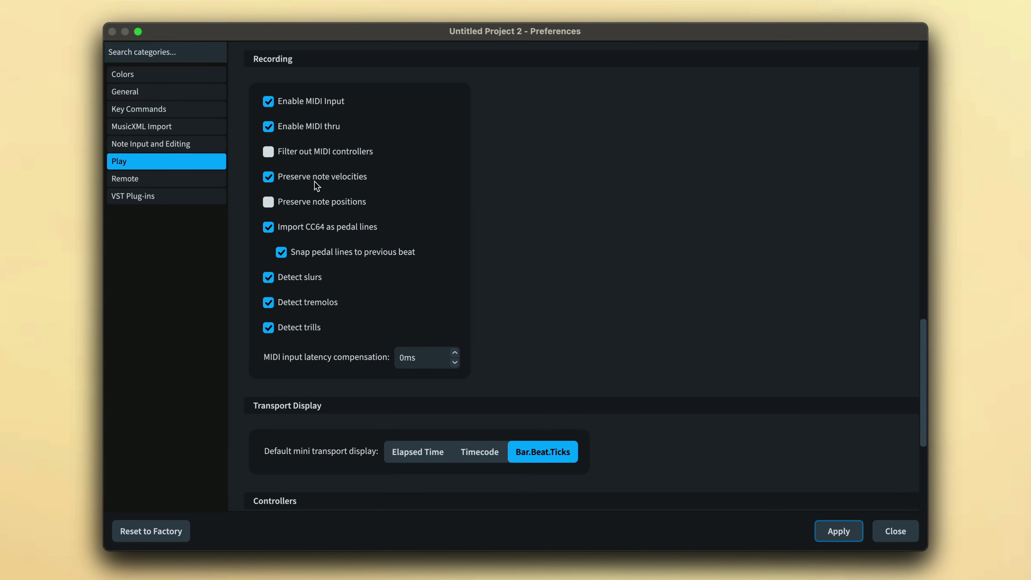
pyautogui.click(315, 203)
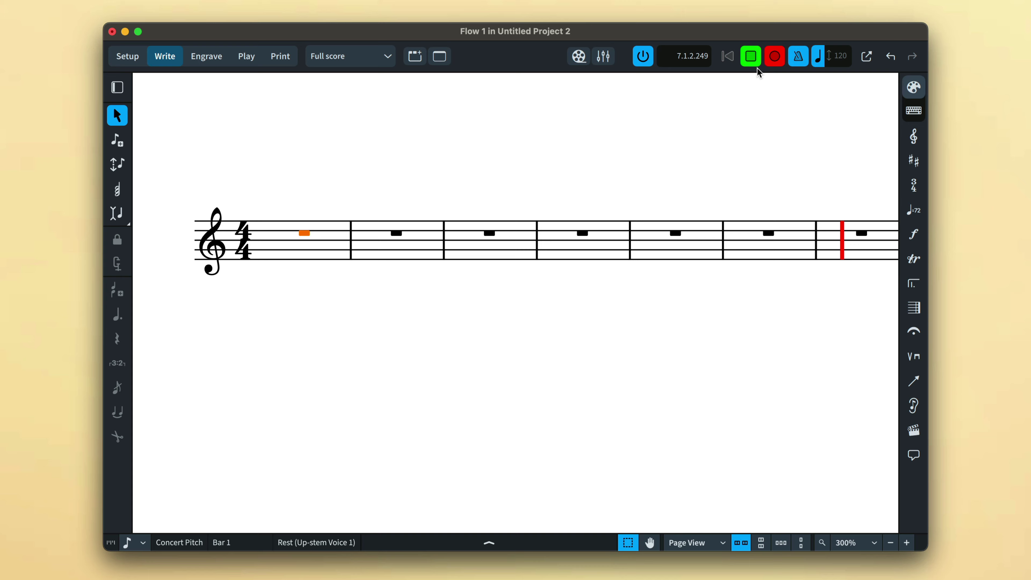
# Stop recording to notate the flute melody, then check the G5 note's played length in the Key Editor.
pyautogui.click(751, 56)
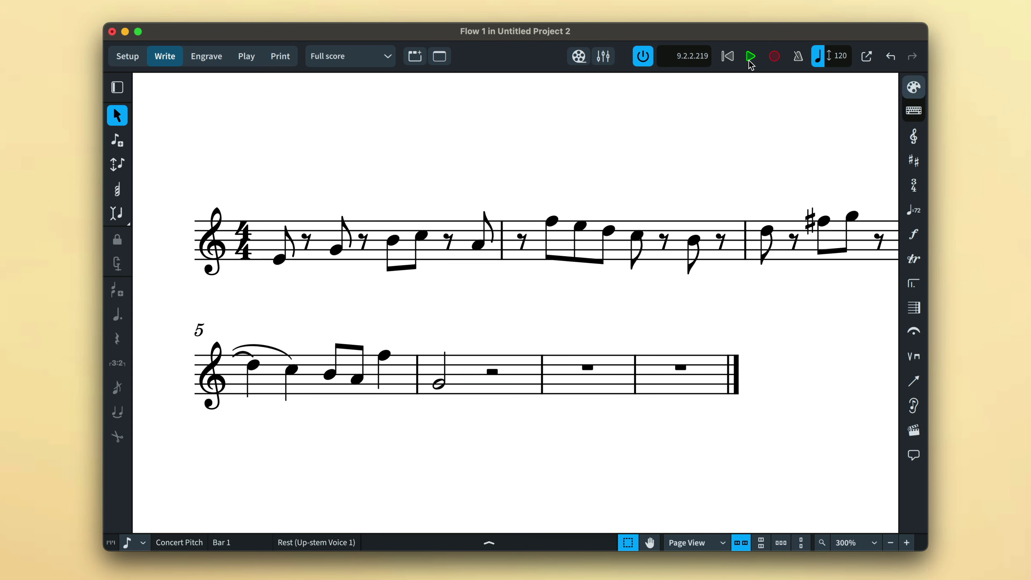
pyautogui.scroll(-3, 686, 161)
pyautogui.click(447, 544)
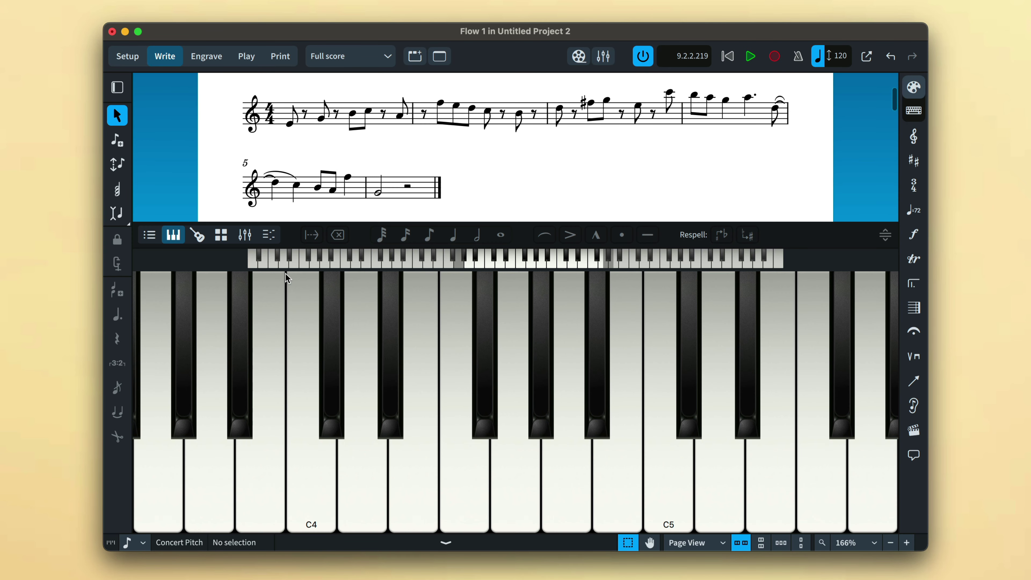
pyautogui.click(268, 235)
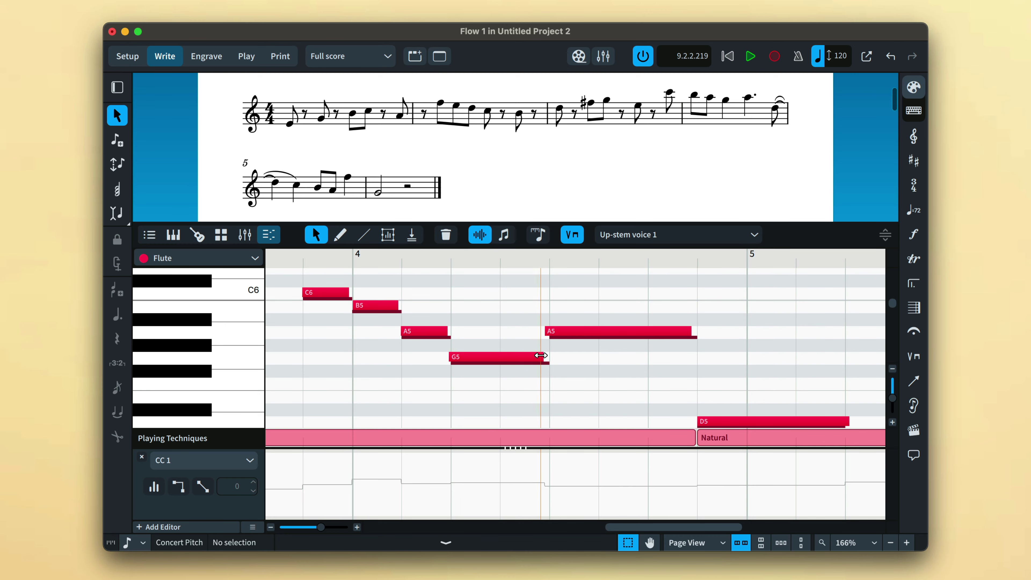
pyautogui.moveTo(543, 357)
pyautogui.mouseDown()
pyautogui.moveTo(525, 356)
pyautogui.moveTo(546, 356)
pyautogui.mouseUp()
pyautogui.click(577, 331)
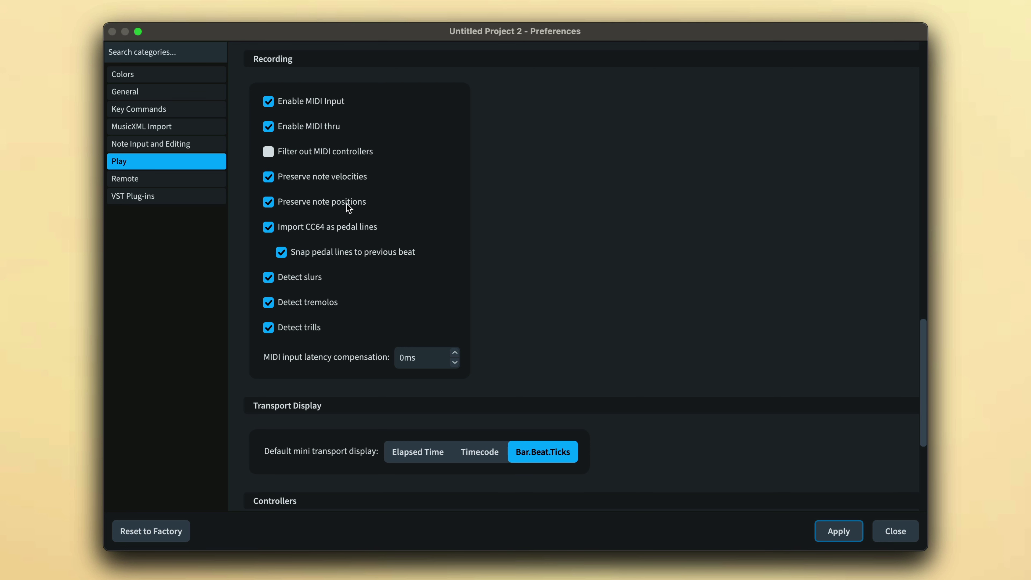
# Turn off preserved note velocities and positions, then reset playback overrides on the bar 4 flute notes.
pyautogui.click(320, 181)
pyautogui.click(318, 203)
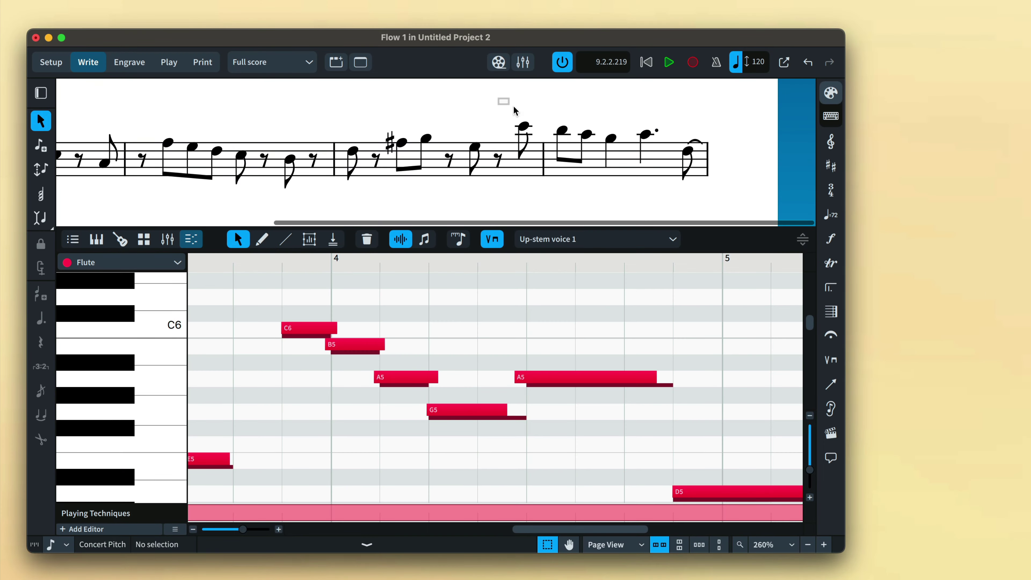
pyautogui.moveTo(499, 99); pyautogui.dragTo(651, 185)
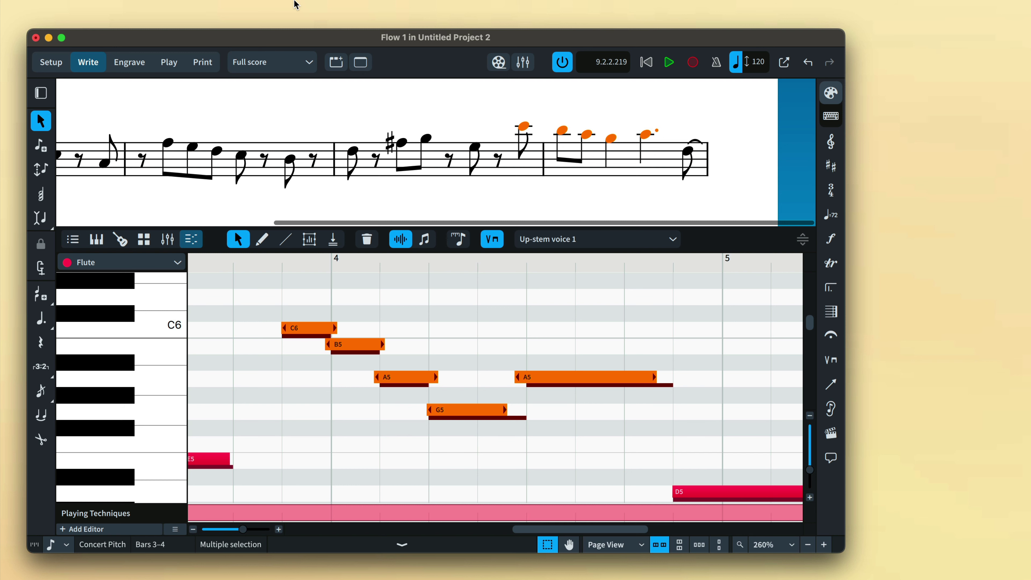
pyautogui.moveTo(255, 4)
pyautogui.click(203, 7)
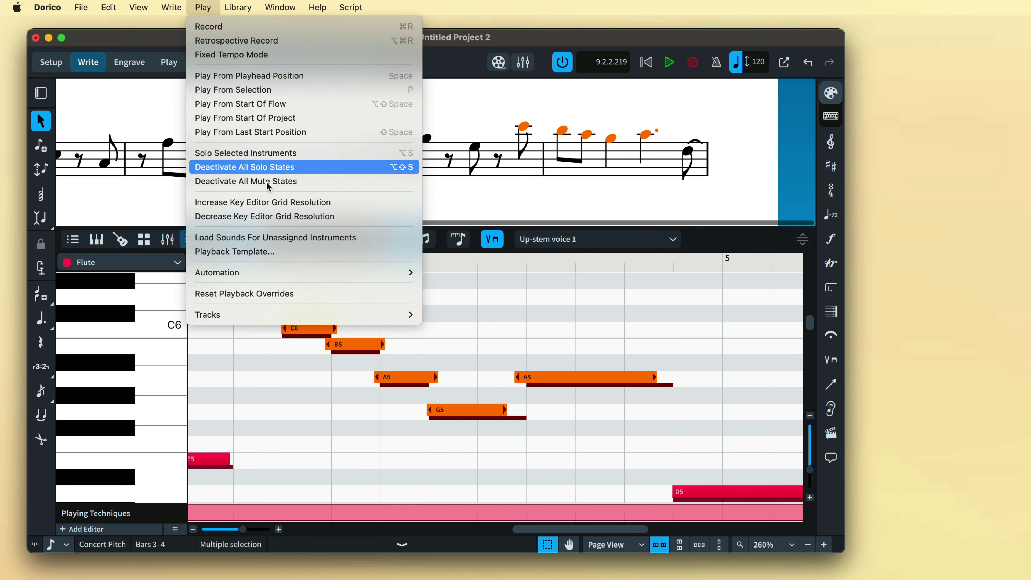
pyautogui.click(322, 298)
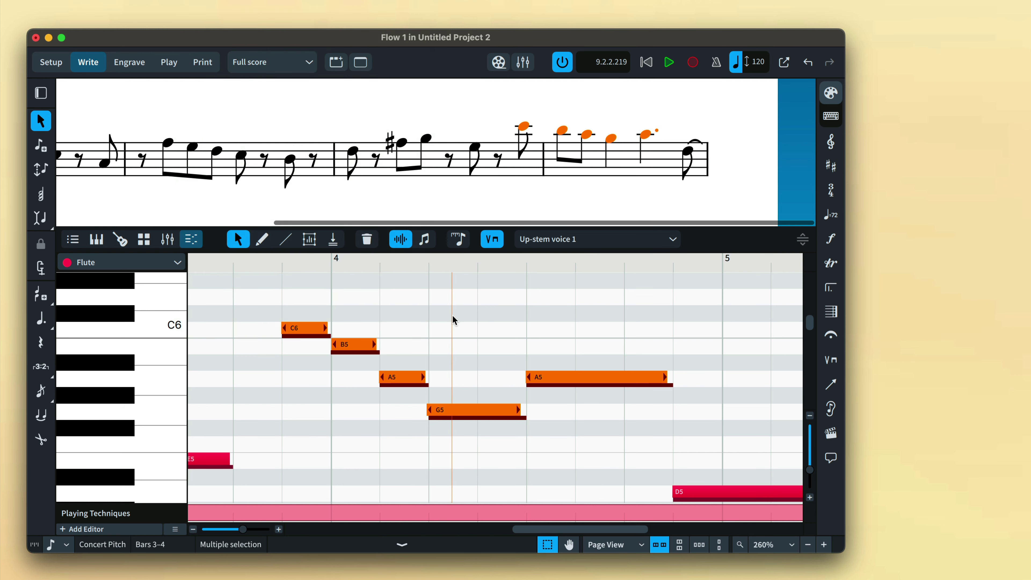
pyautogui.click(452, 315)
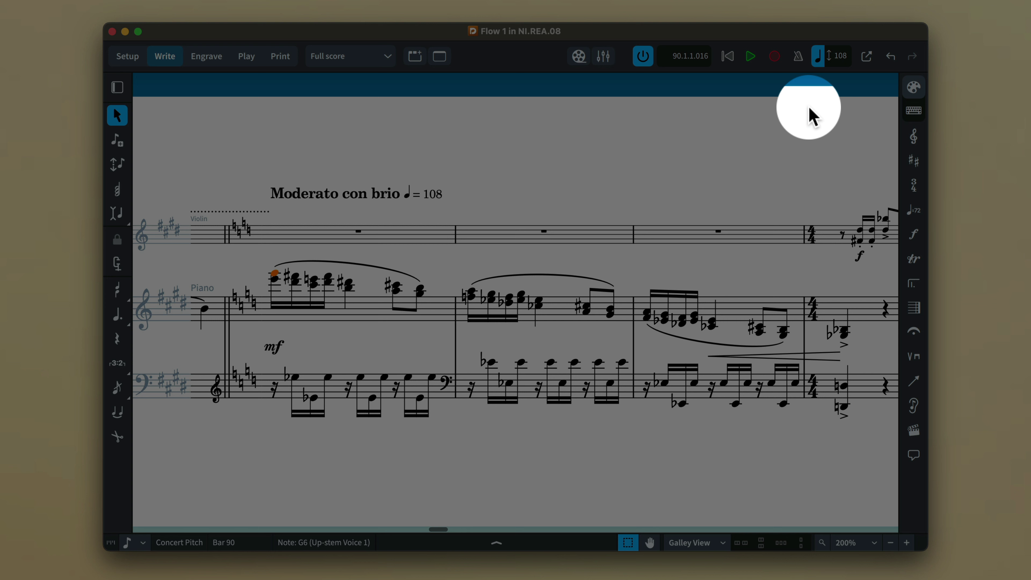
# Turn on the metronome click, play from bar 90, and open the Metronome Click playback options.
pyautogui.click(798, 57)
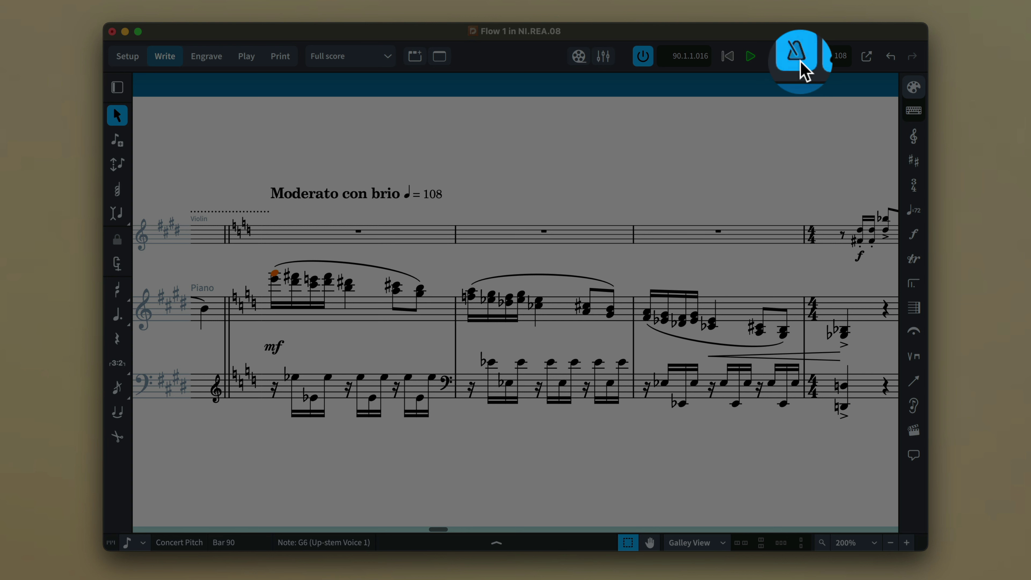
pyautogui.press('space')
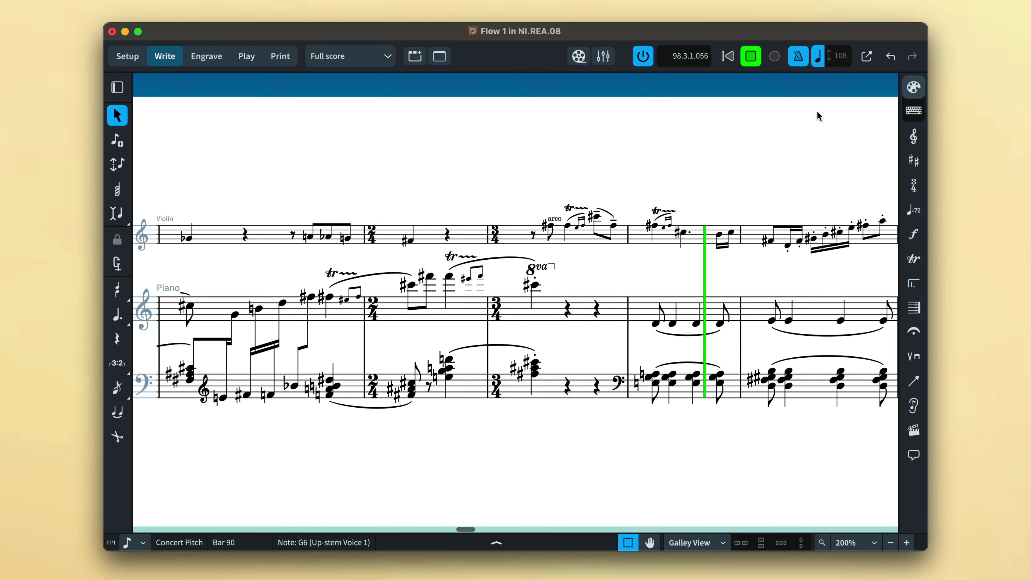
pyautogui.press('super+shift+p')
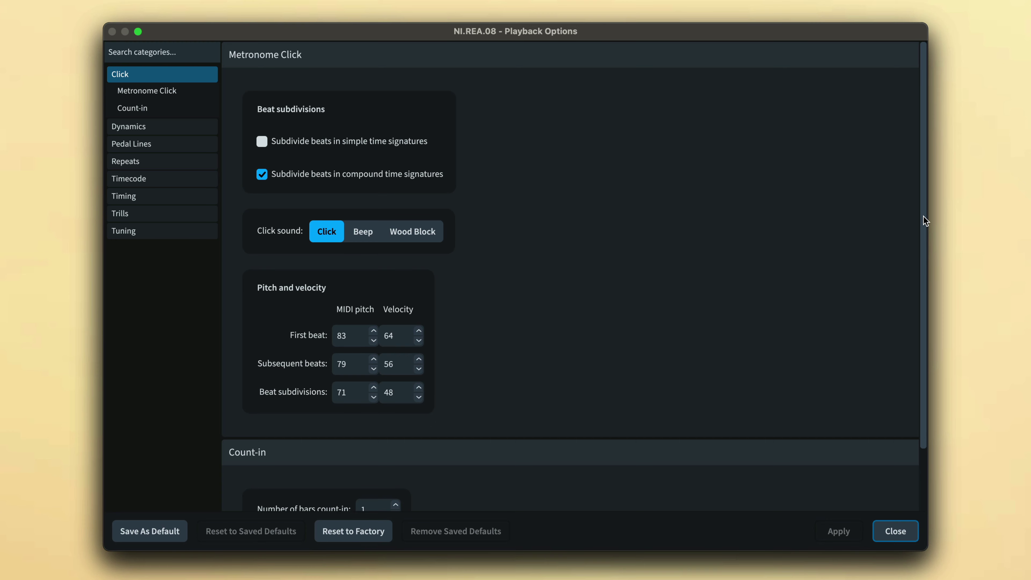
# Close Playback Options, lower the fixed tempo to 69, and start recording with the click on.
pyautogui.moveTo(923, 216); pyautogui.dragTo(925, 258)
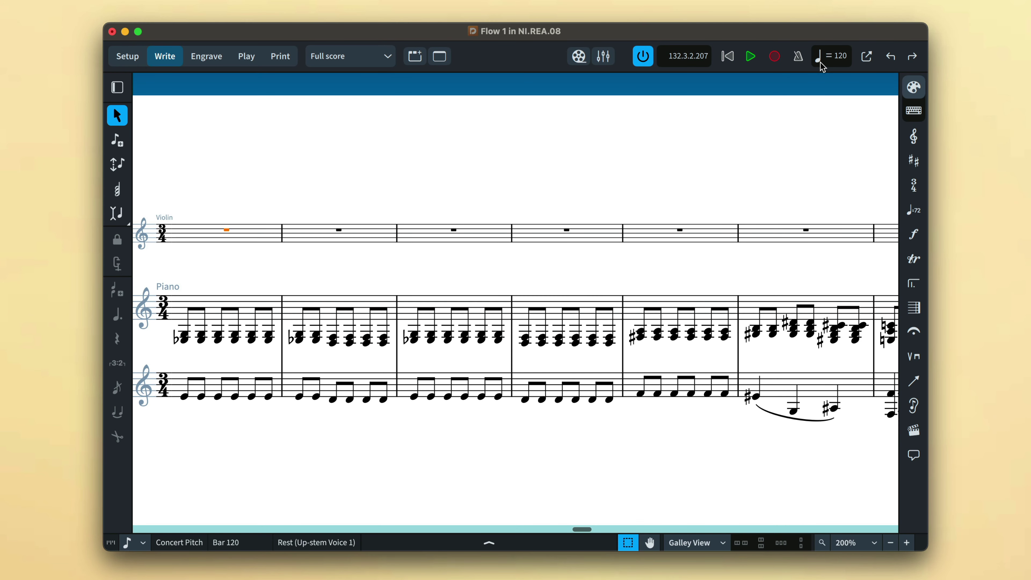
pyautogui.click(837, 57)
pyautogui.click(799, 86)
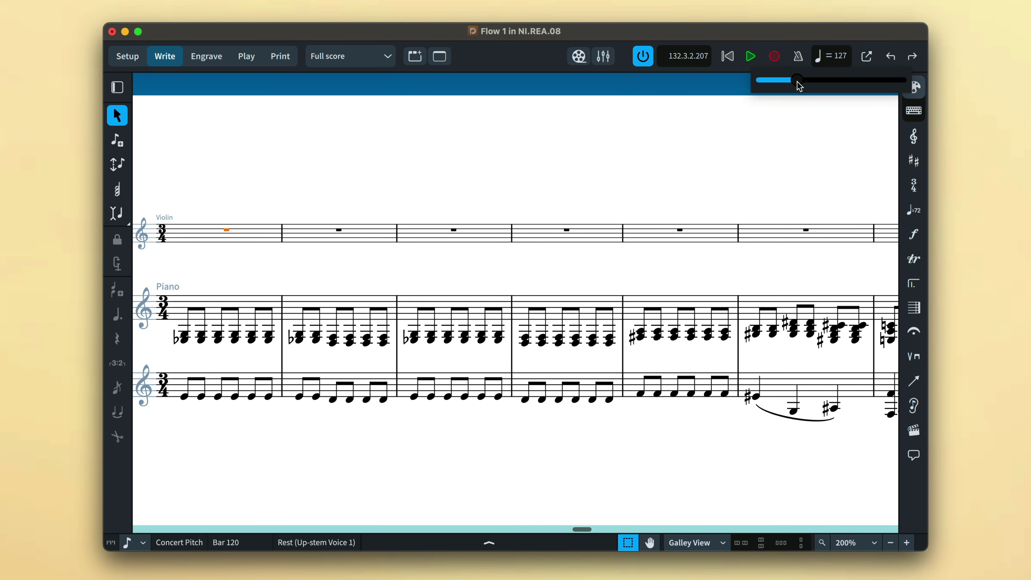
pyautogui.moveTo(799, 86); pyautogui.dragTo(781, 84)
pyautogui.press('space')
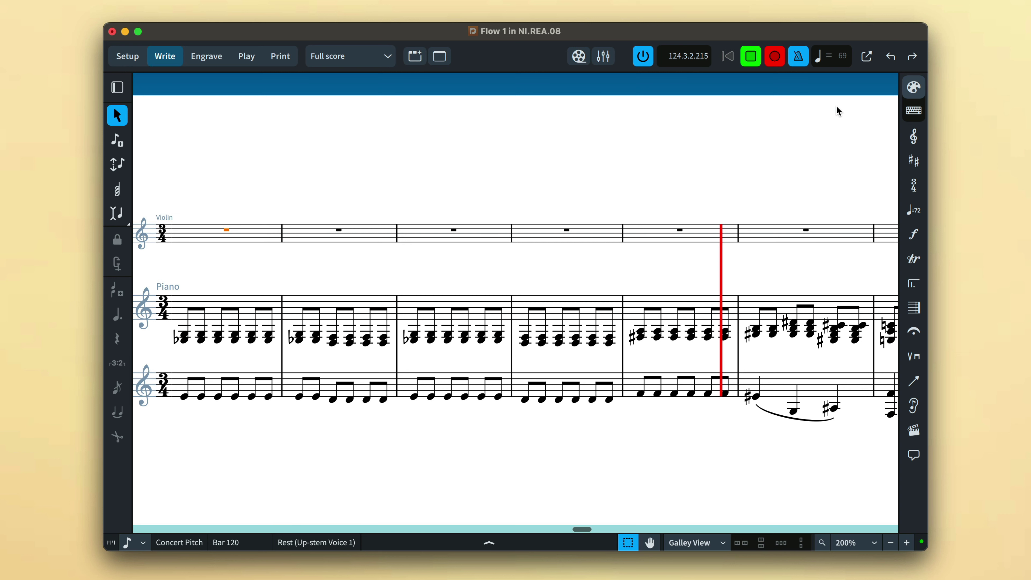
# End the recording so the played violin notes are notated in the score.
pyautogui.press('space')
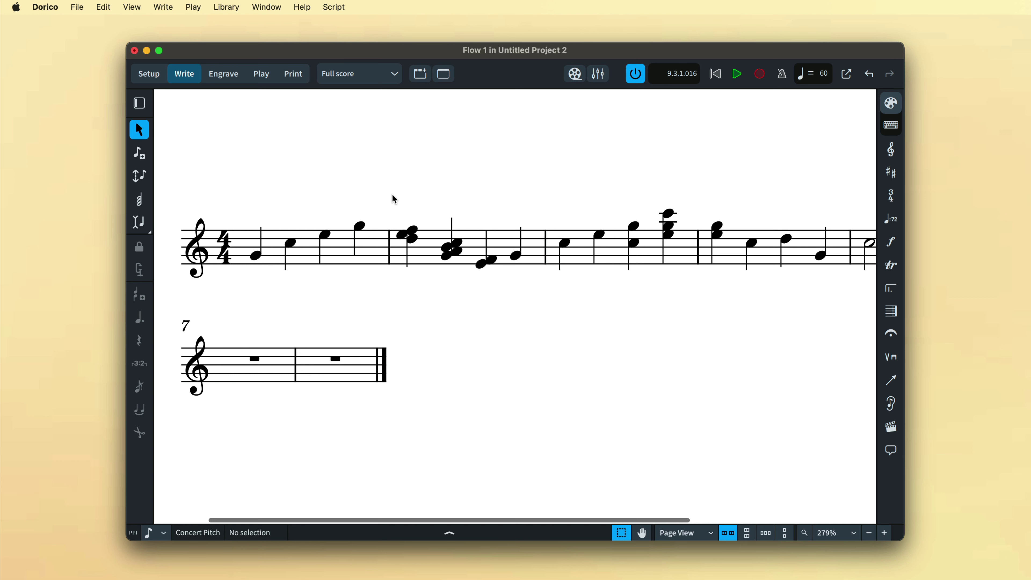
# Requantize the bar 2 chords with a sixteenth-note unit.
pyautogui.moveTo(393, 194); pyautogui.dragTo(504, 289)
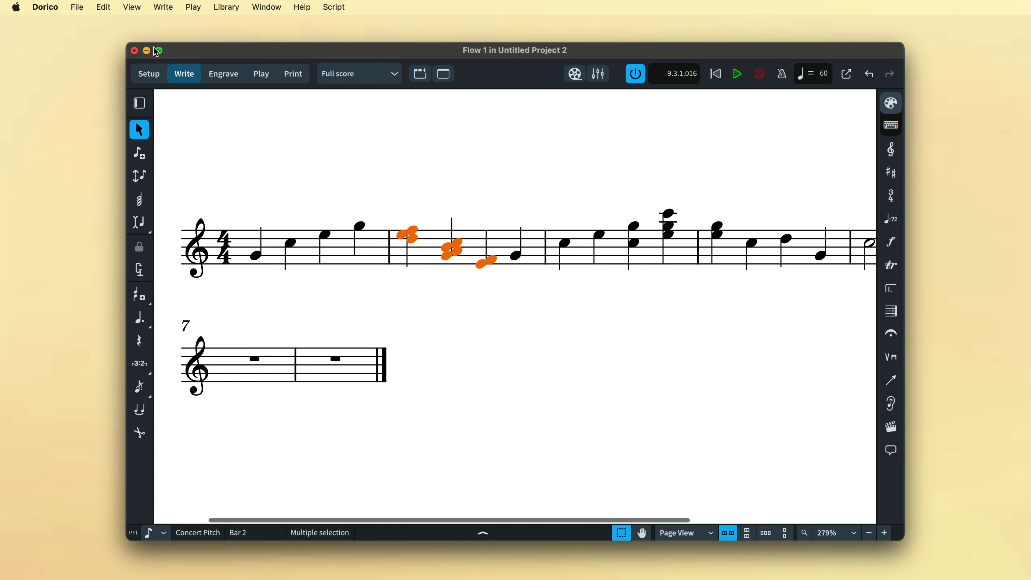
pyautogui.click(104, 7)
pyautogui.click(166, 153)
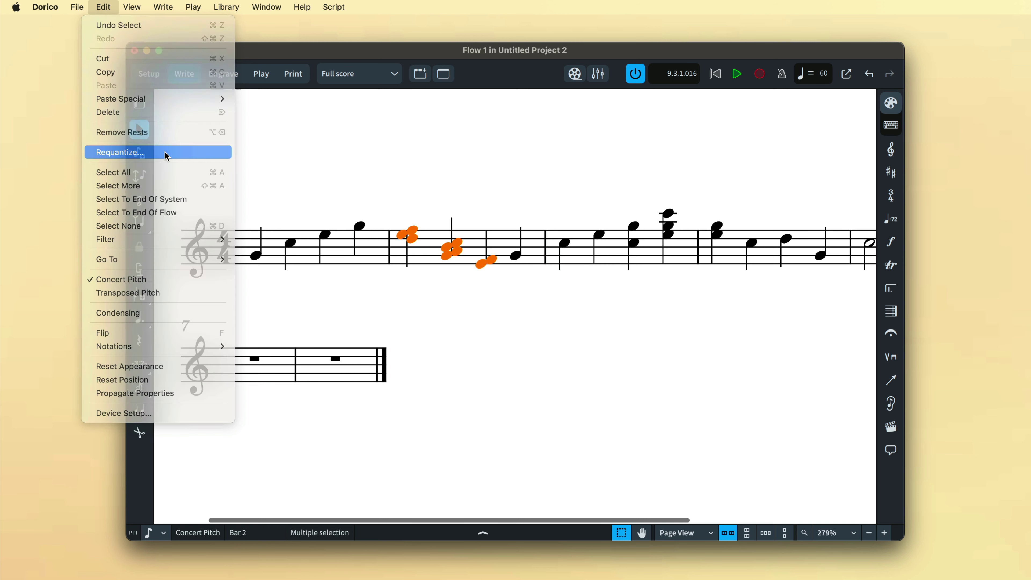
pyautogui.click(467, 216)
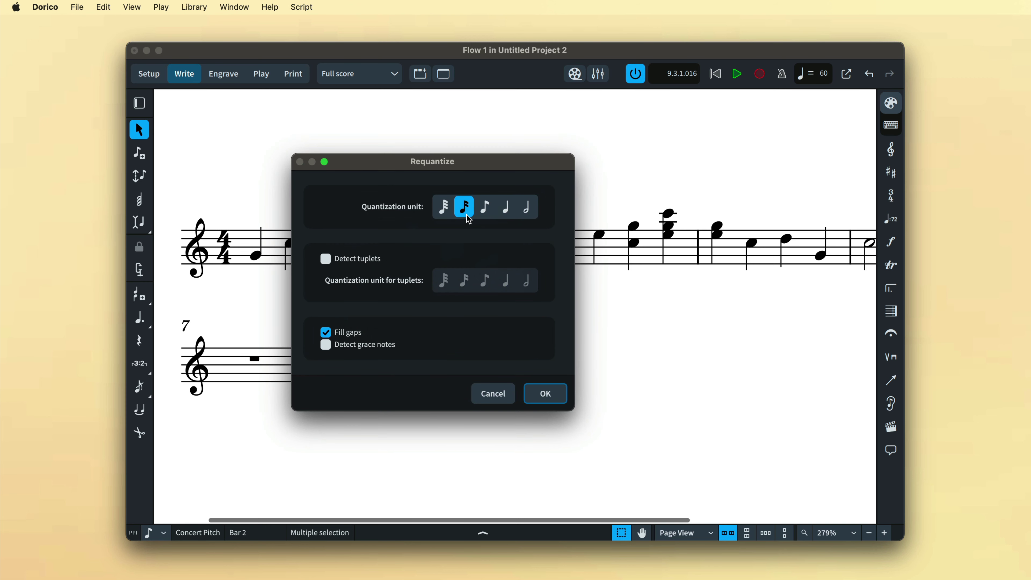
pyautogui.click(545, 394)
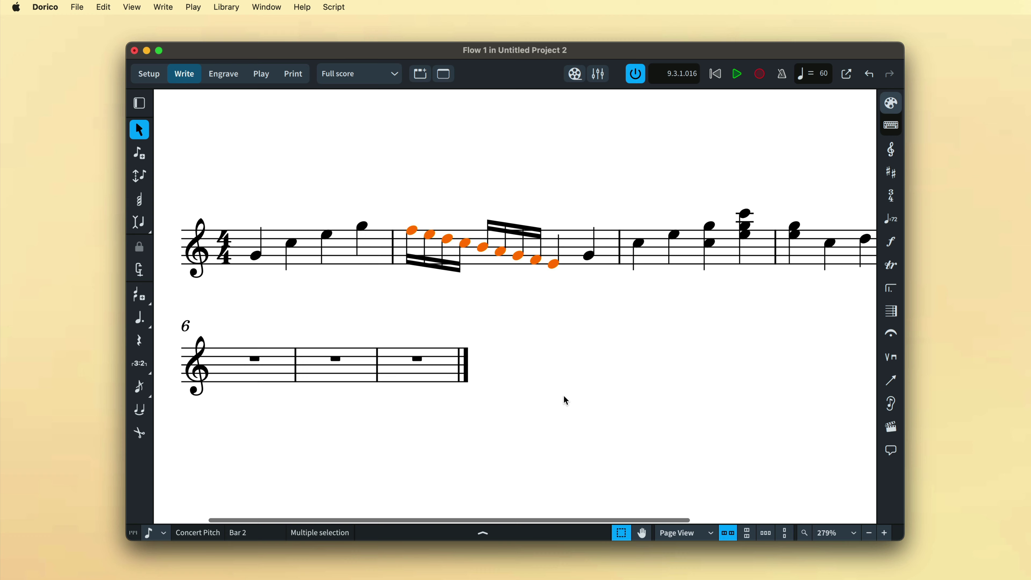
pyautogui.hscroll(5, 564, 395)
pyautogui.click(543, 208)
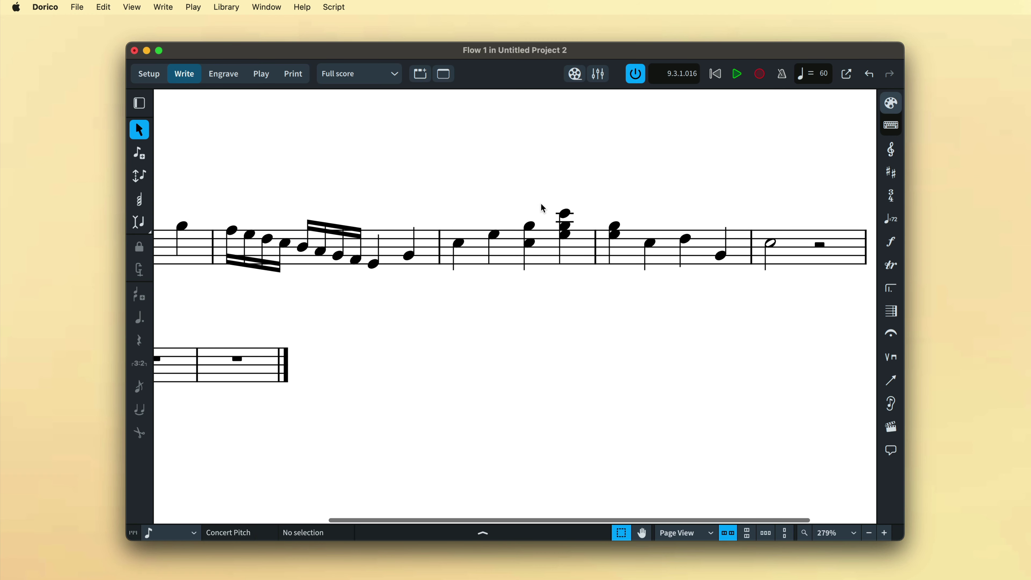
# Requantize the bars 3–4 chords with tuplet detection so they become eighth-note triplets.
pyautogui.moveTo(508, 174); pyautogui.dragTo(629, 302)
pyautogui.click(105, 7)
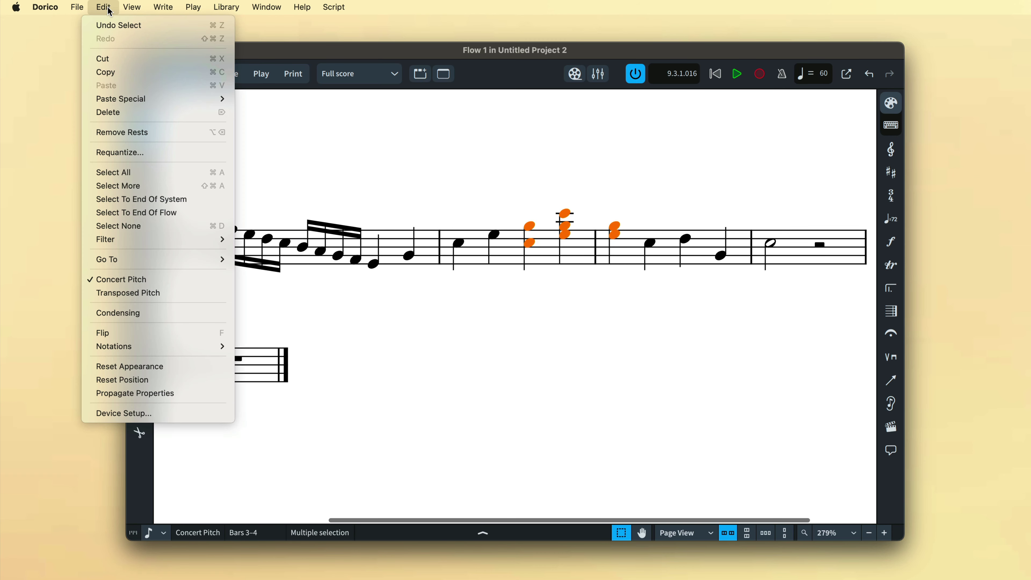
pyautogui.click(172, 152)
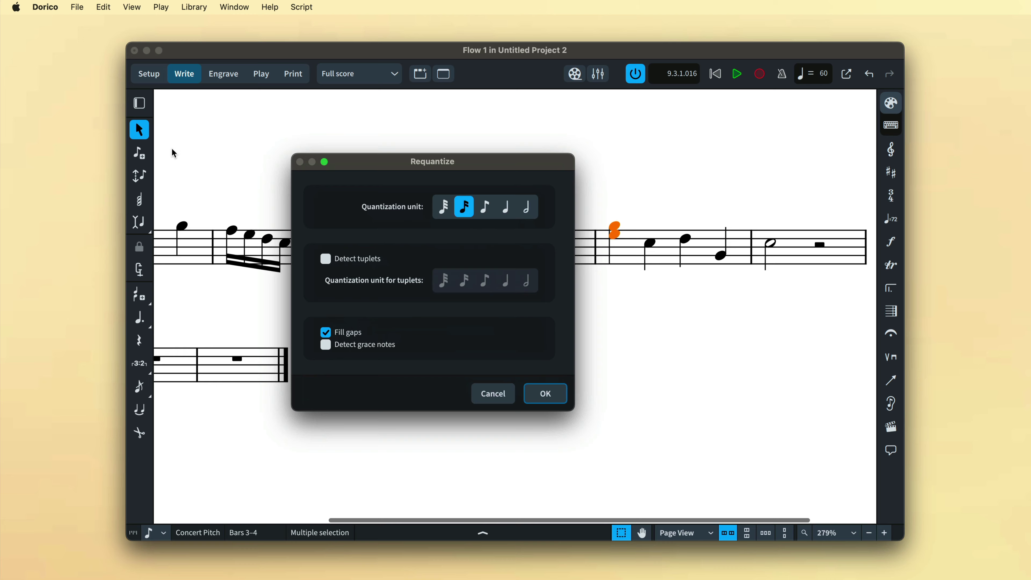
pyautogui.click(326, 260)
pyautogui.click(556, 403)
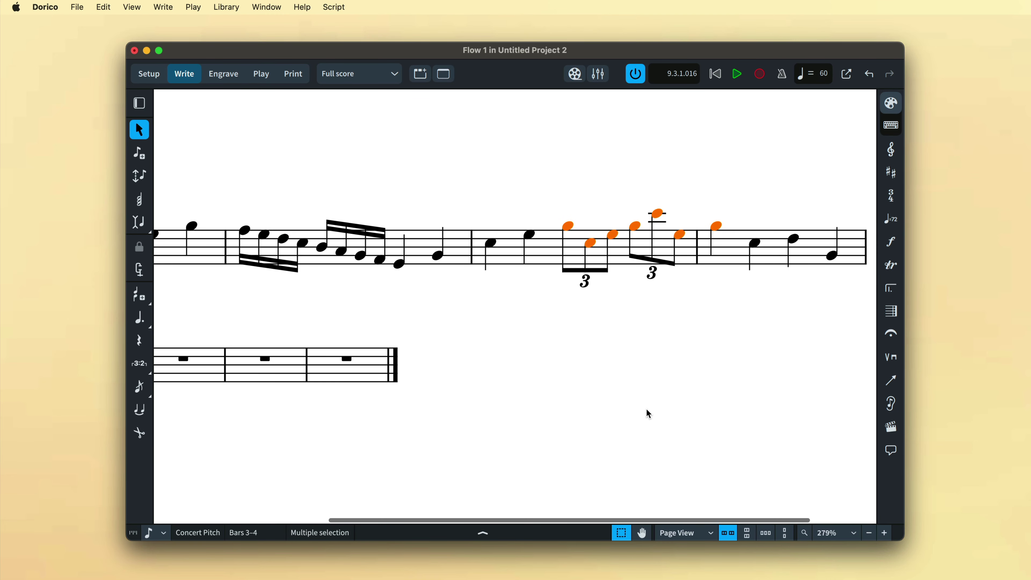
pyautogui.press('Escape')
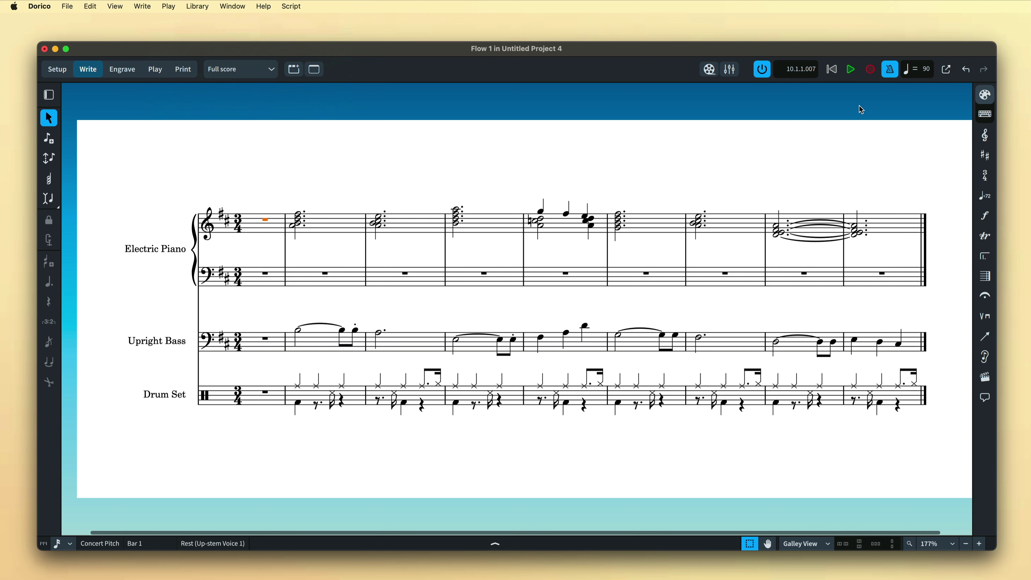
# Play back the trio score and switch the metronome click off during playback.
pyautogui.click(851, 69)
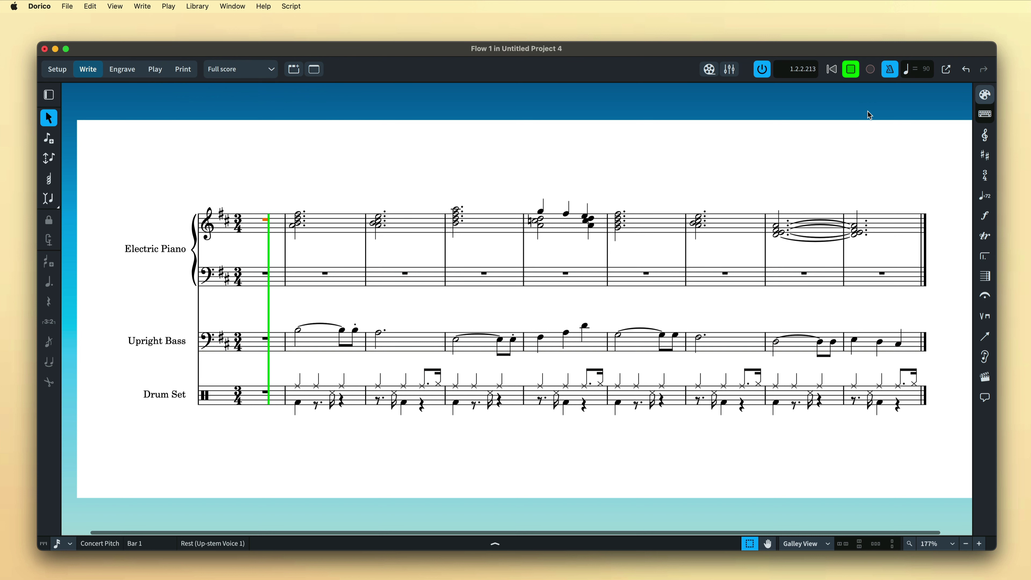
pyautogui.click(890, 70)
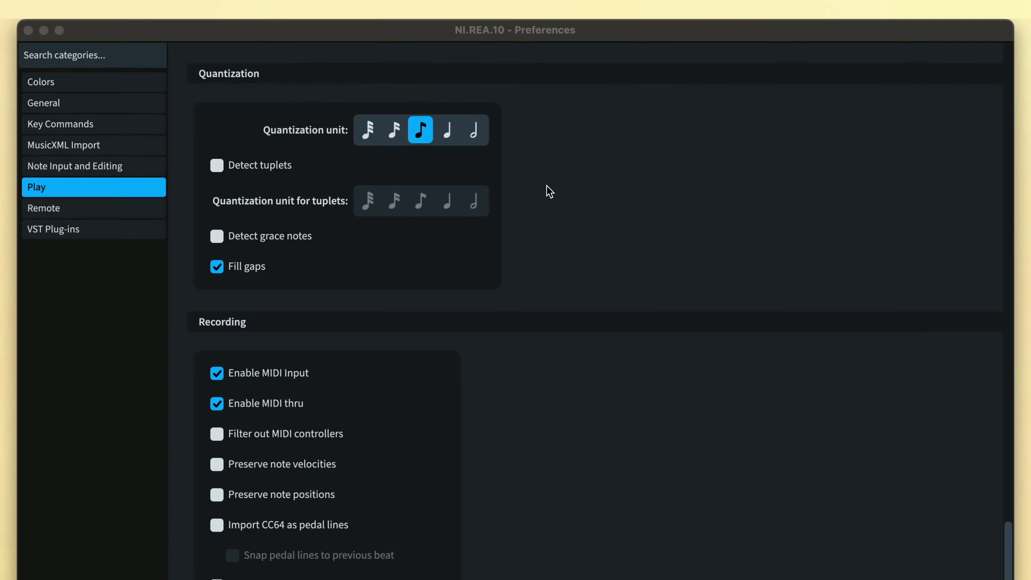
# Set sixteenth-note quantization, eighth-note tuplet detection and 30ms MIDI input latency compensation.
pyautogui.click(396, 135)
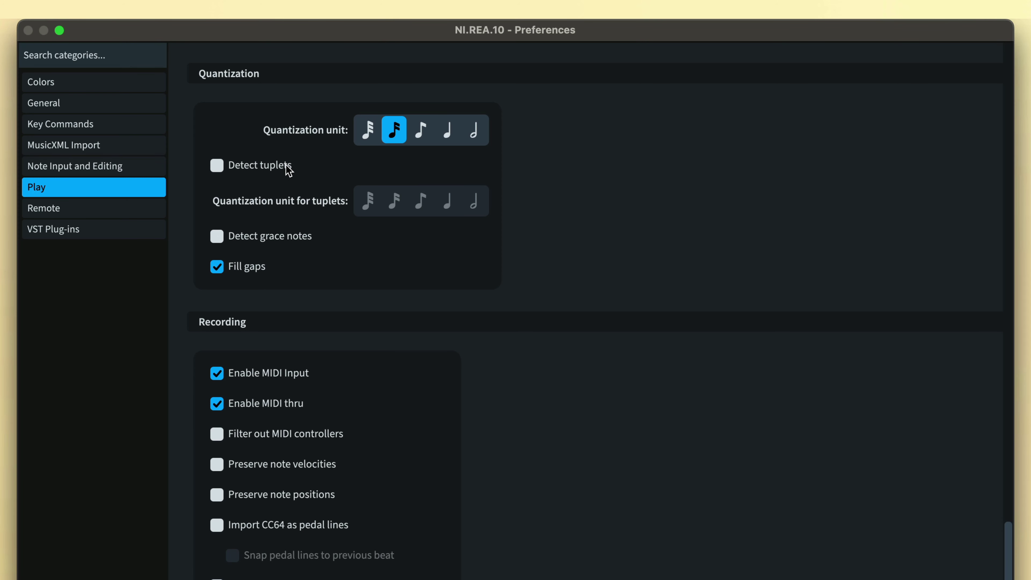
pyautogui.click(287, 167)
pyautogui.click(421, 201)
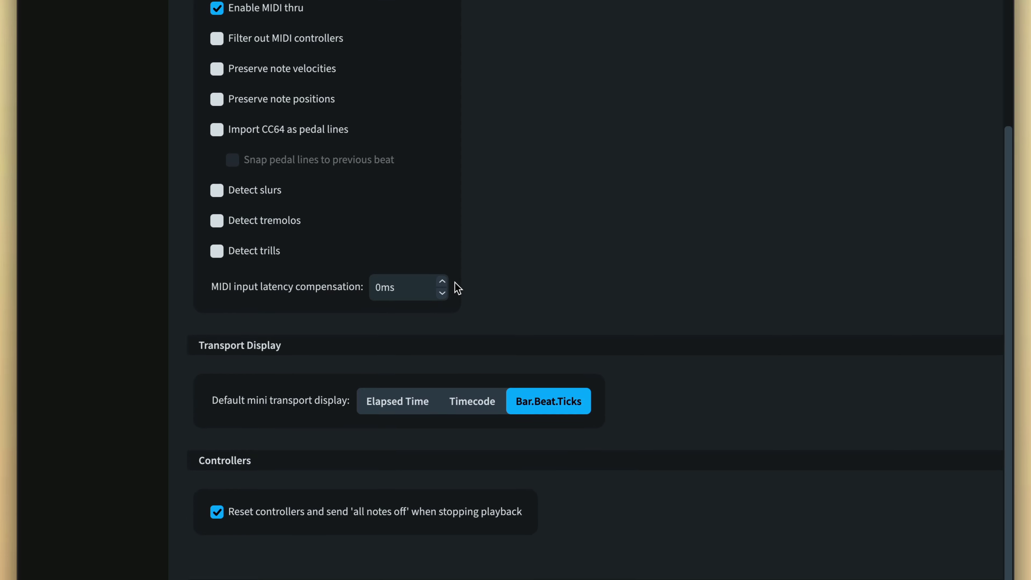
pyautogui.click(442, 275)
pyautogui.click(443, 275)
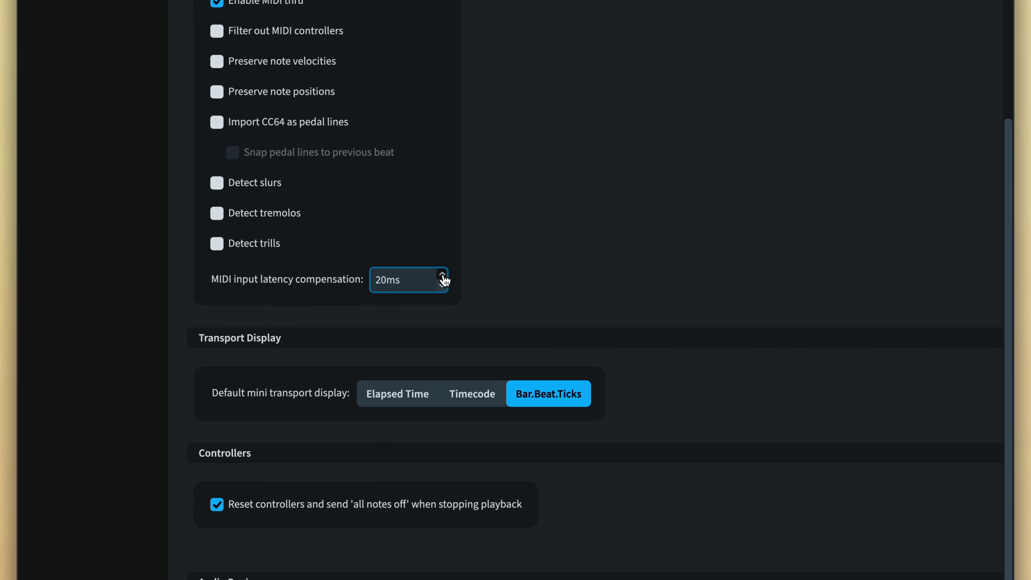
pyautogui.click(442, 274)
pyautogui.click(474, 298)
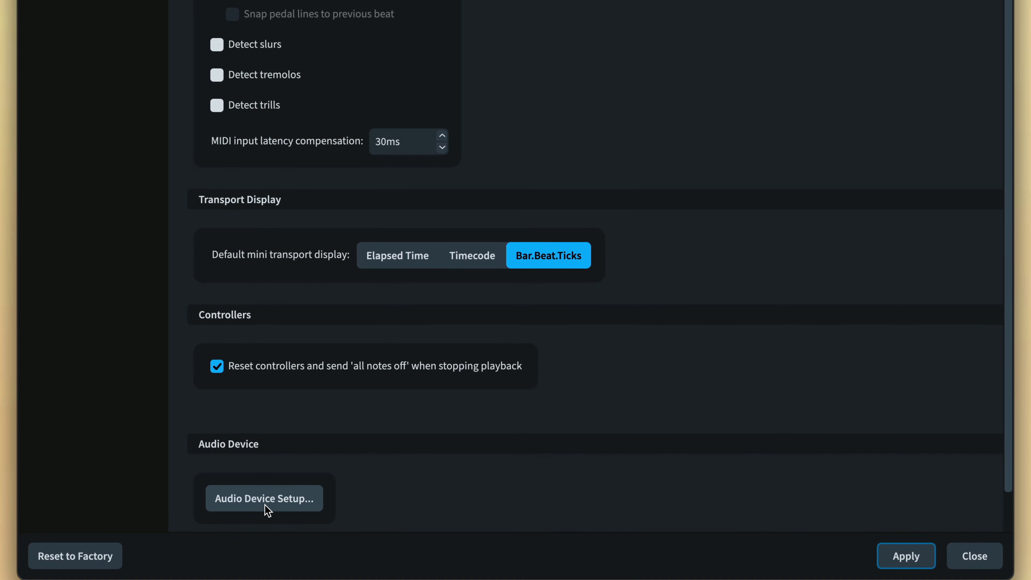
# Set the audio buffer size to 512 samples in the CoreAudio device settings.
pyautogui.click(265, 532)
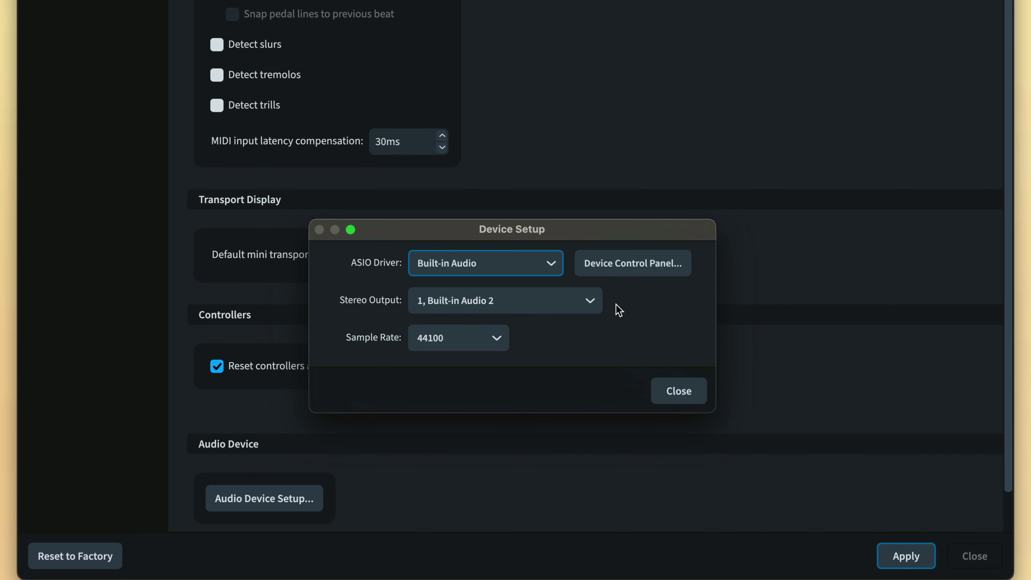
pyautogui.click(658, 271)
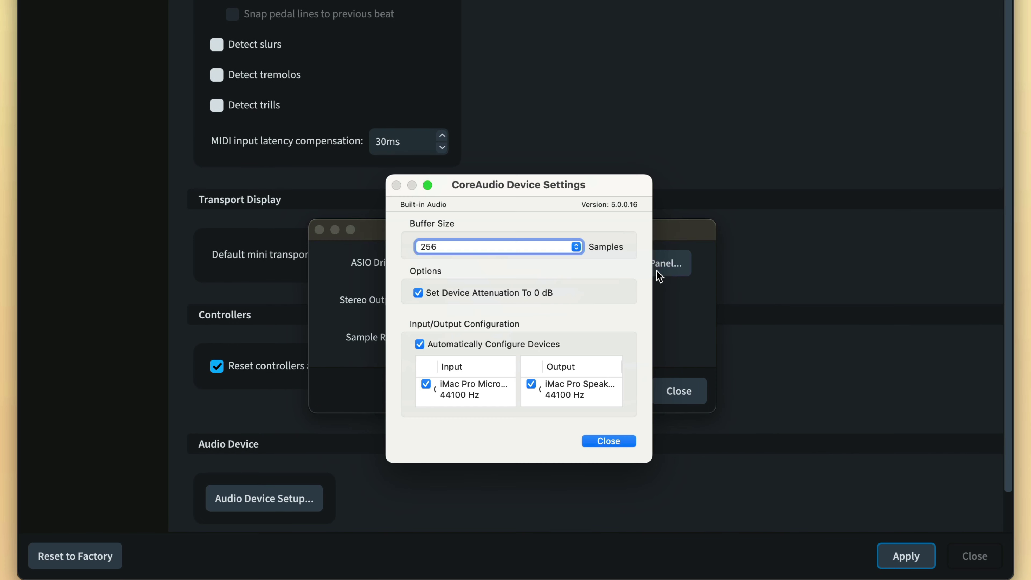
pyautogui.click(578, 247)
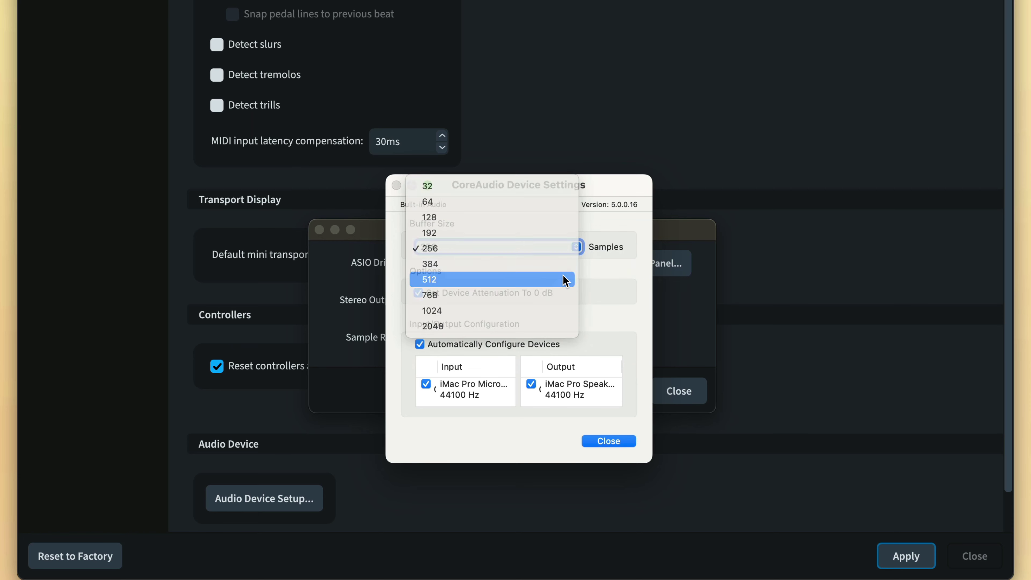
pyautogui.click(565, 281)
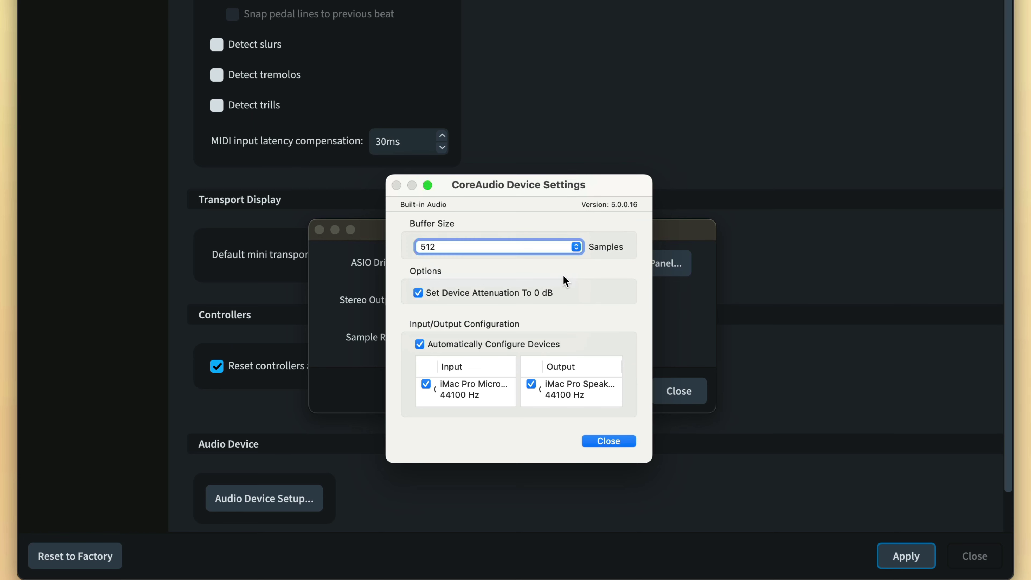
pyautogui.click(622, 441)
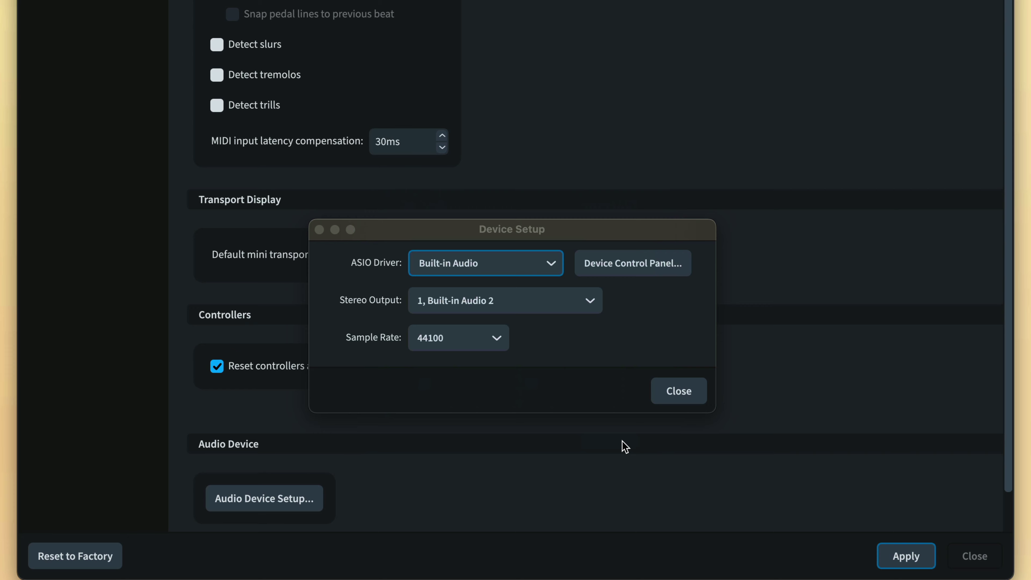